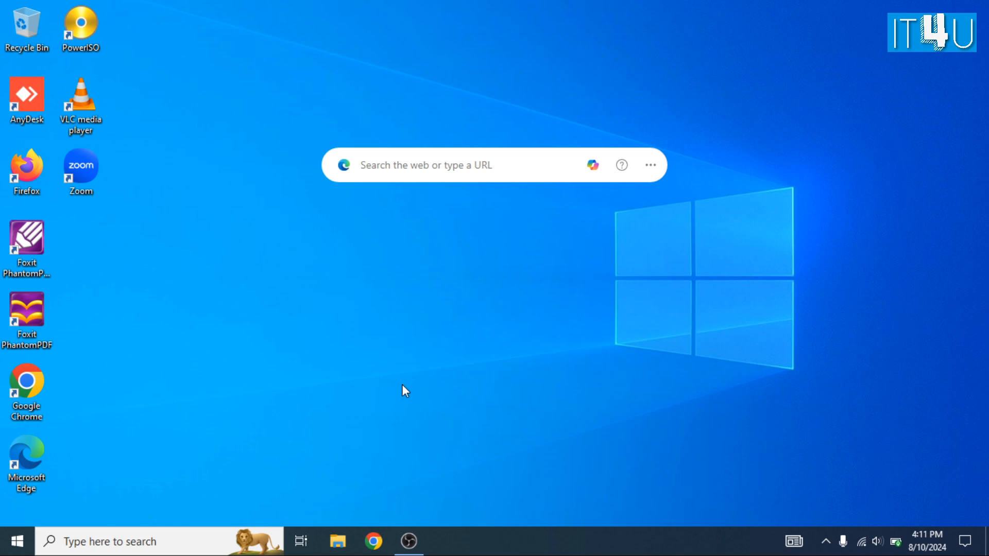
- Launch Google Chrome and search for 'slack download', dismissing the extension notice
double_click(26, 384)
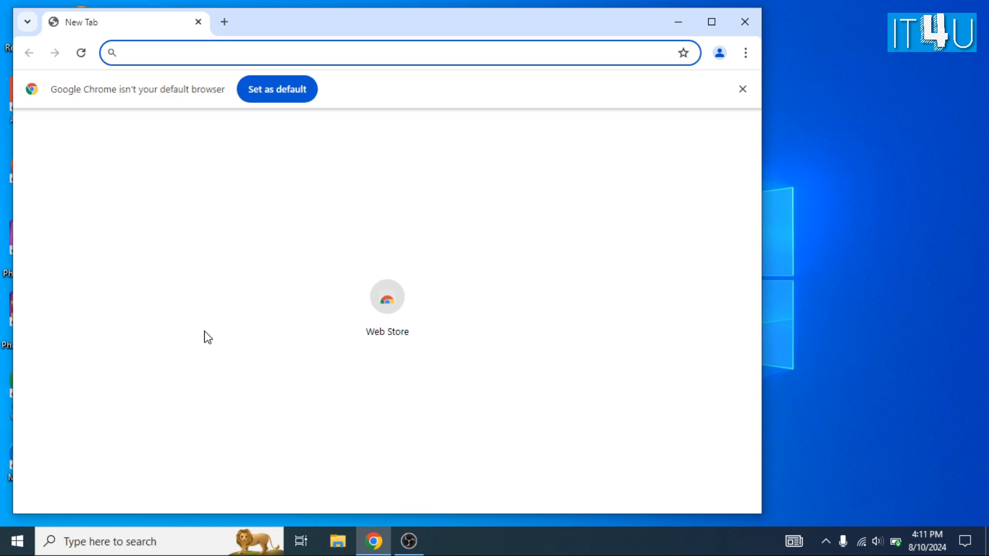
text(slack)
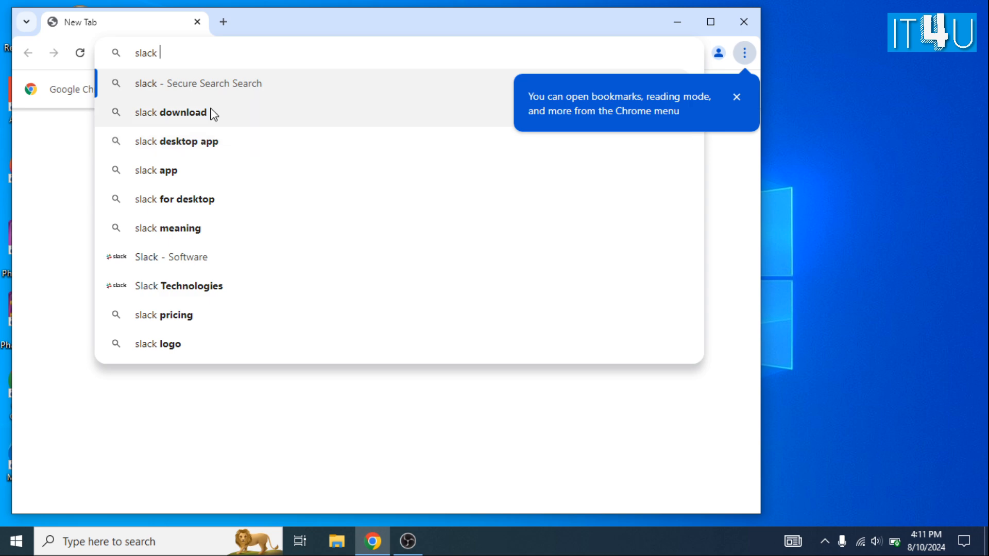
click(171, 113)
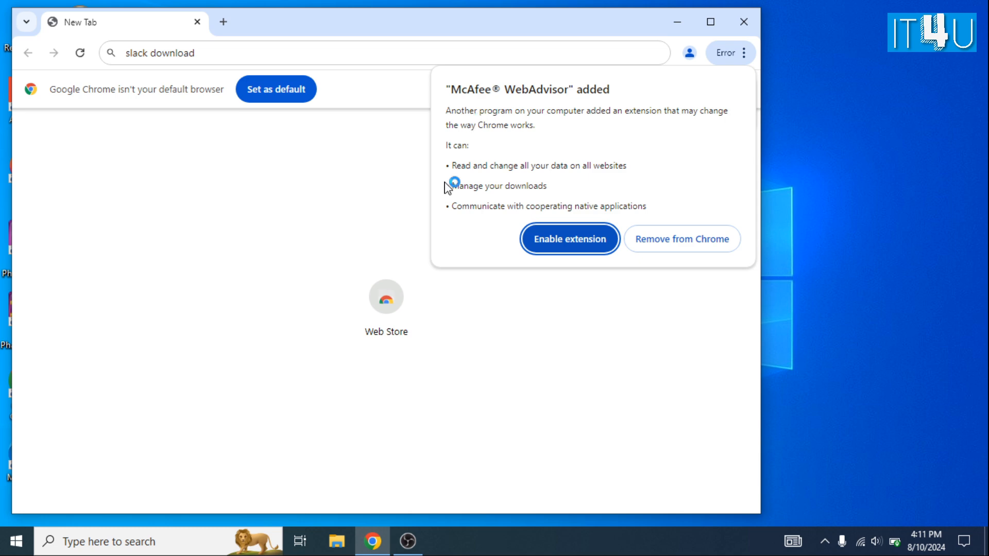
key(Return)
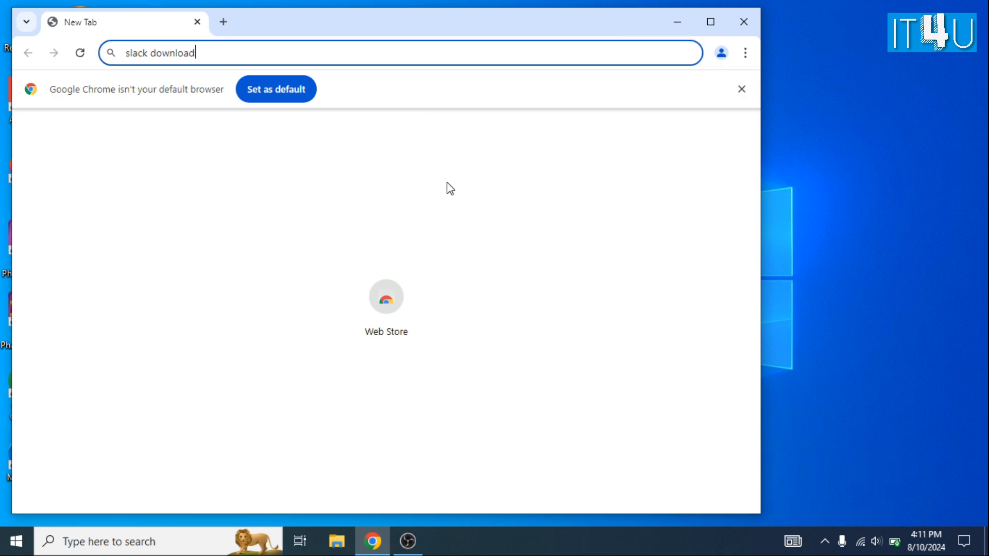
key(Return)
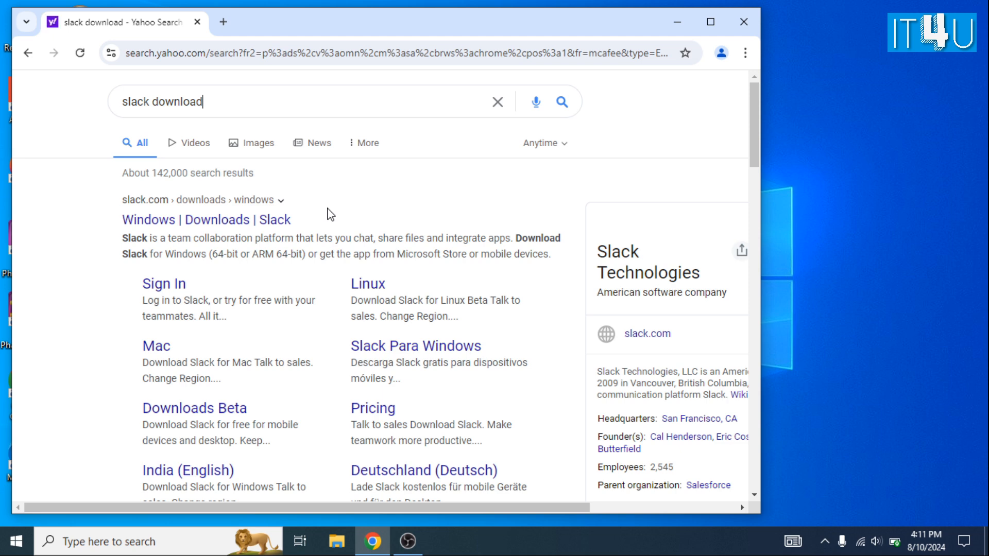
- Open Slack's Windows downloads page and download the 64-bit Slack for Windows installer
click(262, 222)
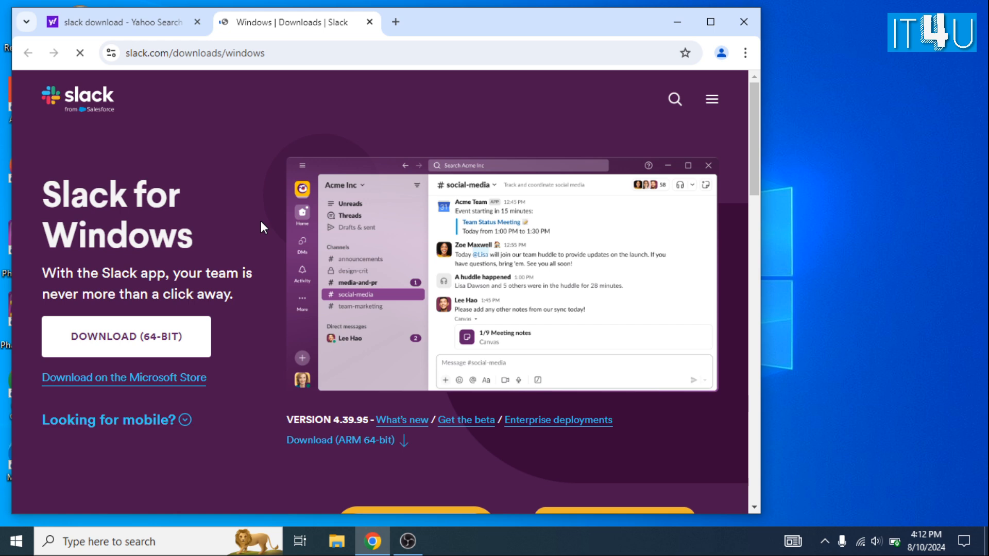
click(171, 355)
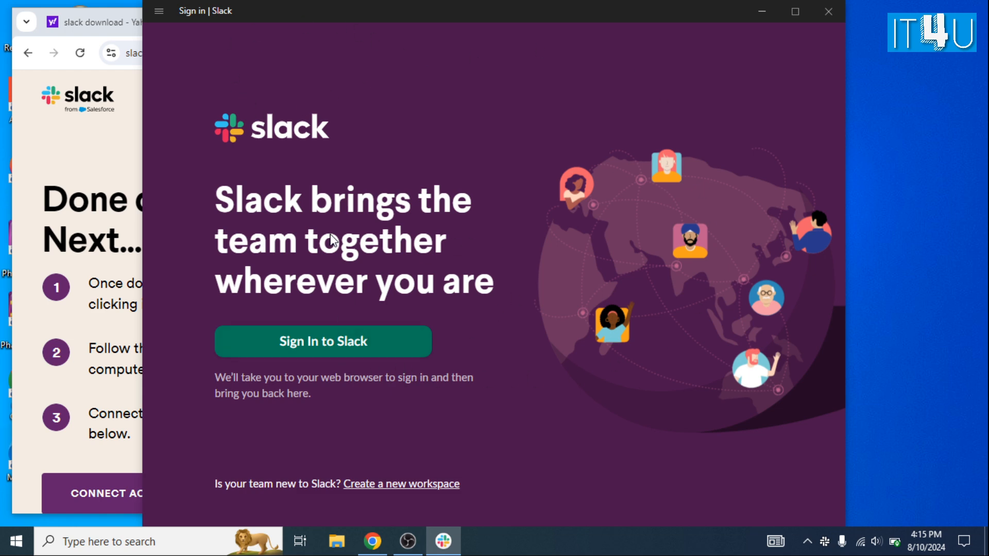
- Start signing in to Slack from the desktop app and choose Sign In With Google in Edge
drag(500, 10, 410, 12)
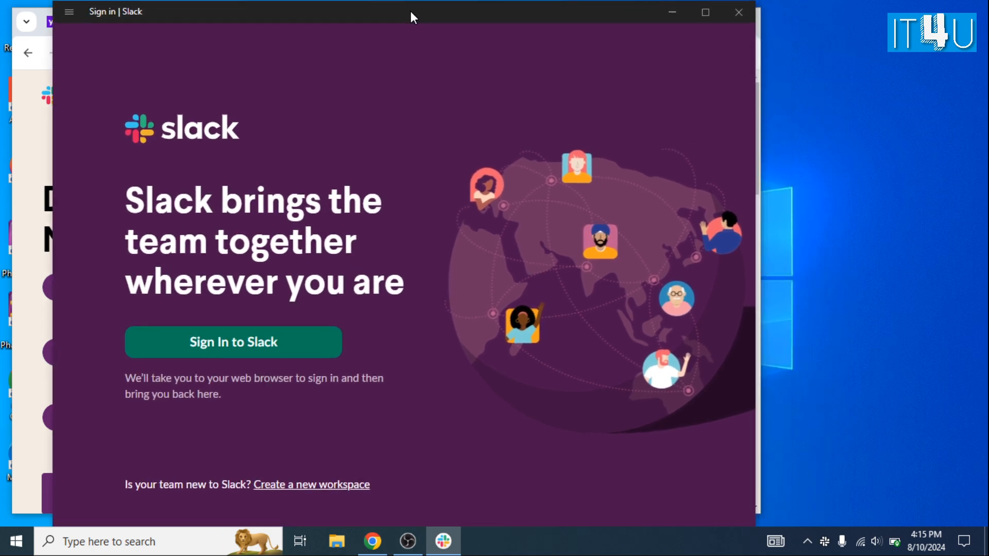
click(70, 11)
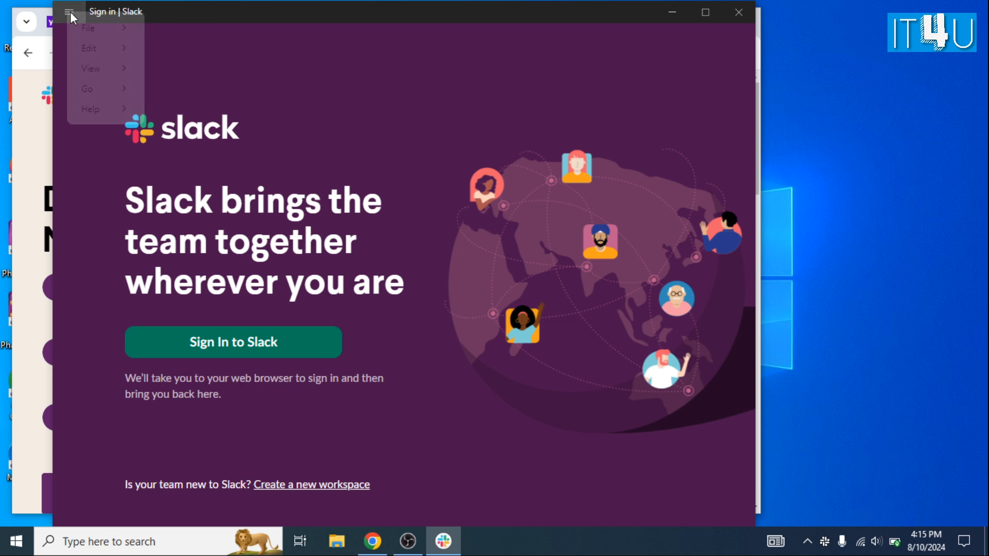
click(256, 18)
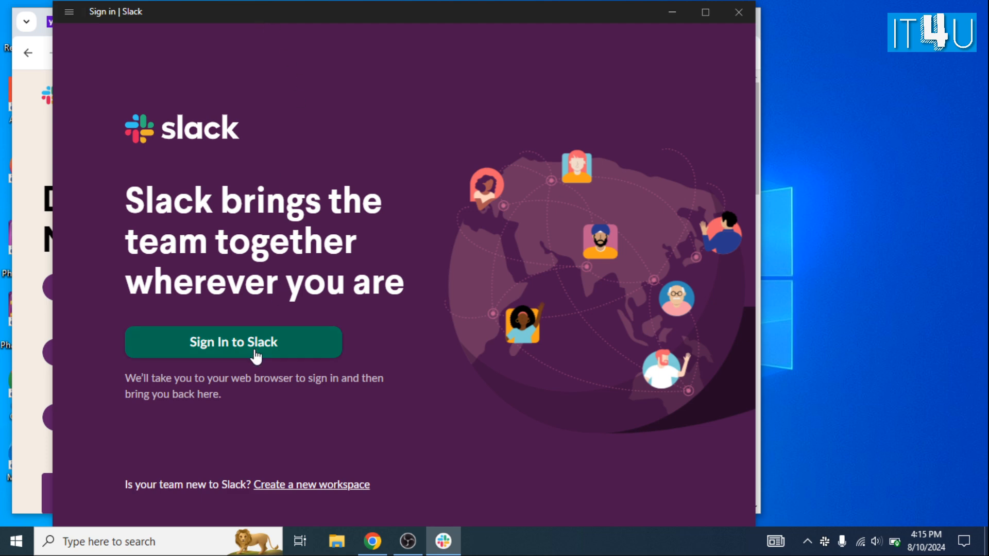
click(289, 346)
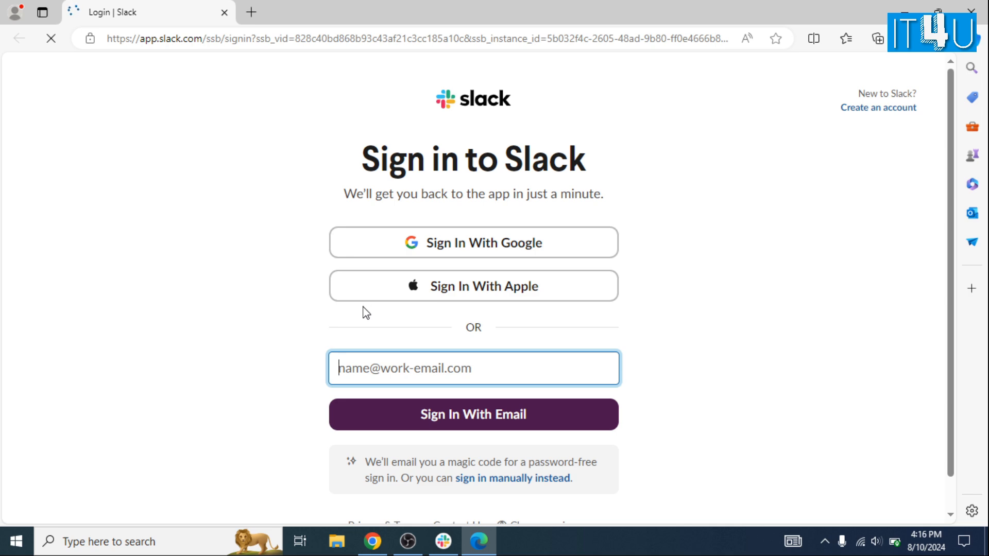
click(557, 249)
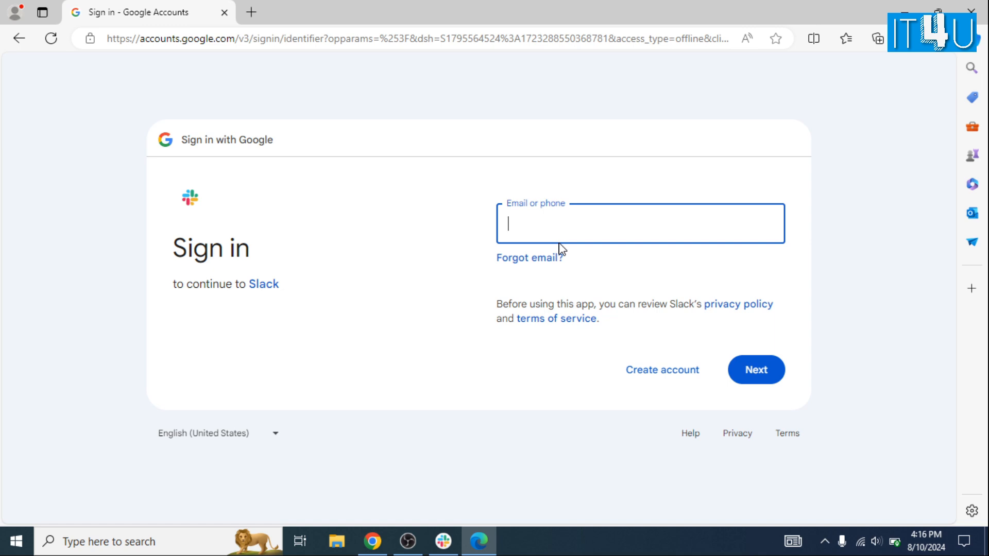
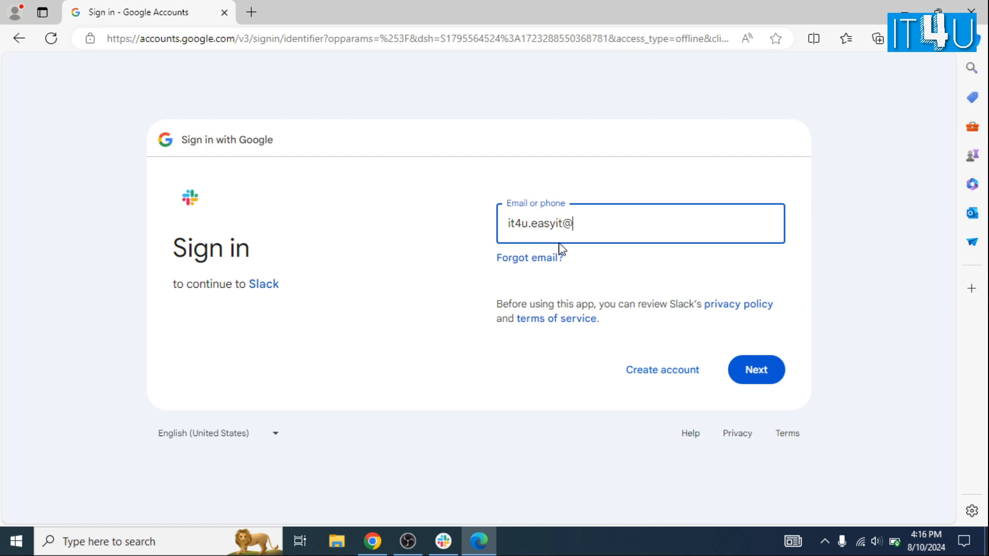
- Sign in to Google with the account e-mail and password, declining to save the password
key(Return)
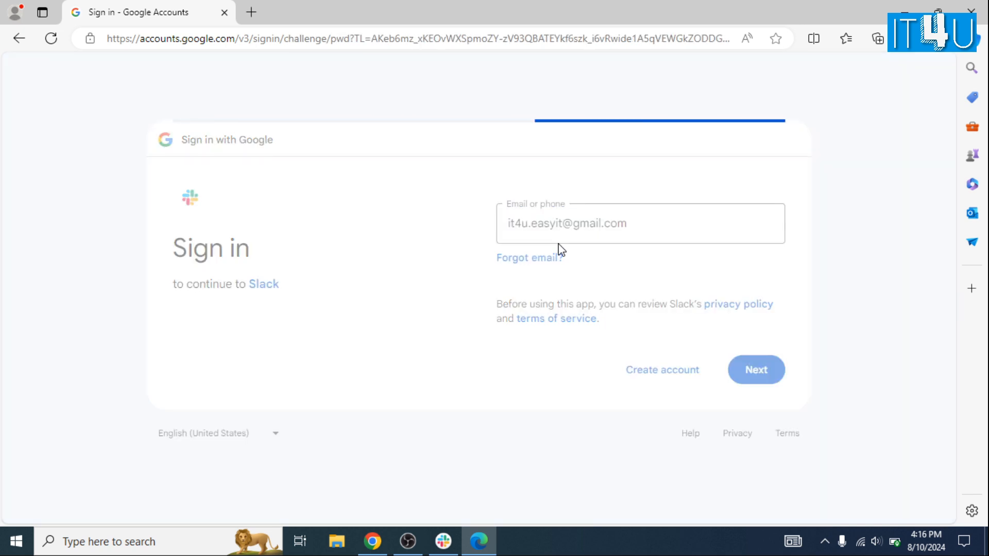
text(••)
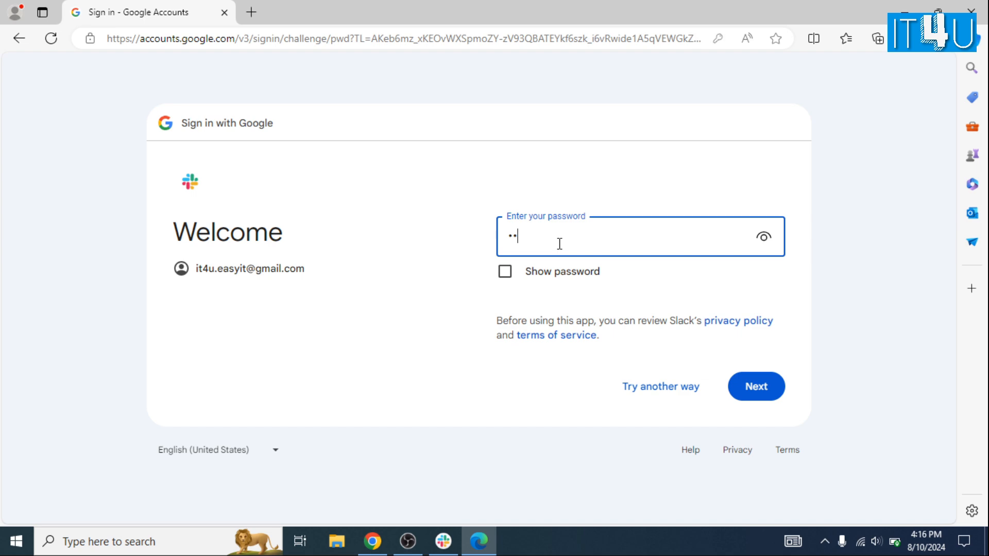
key(BackSpace)
key(BackSpace)
text(•••••••••)
key(Return)
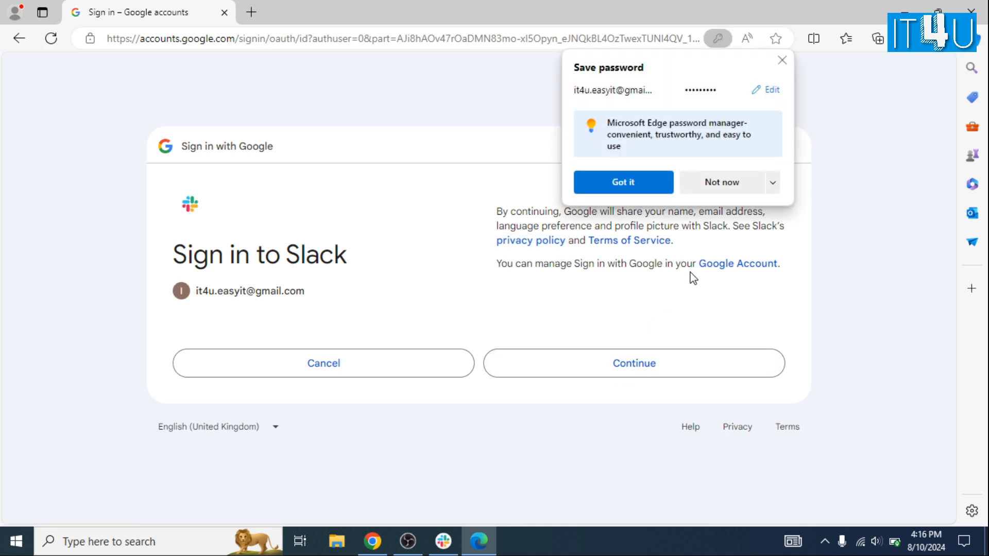
click(733, 191)
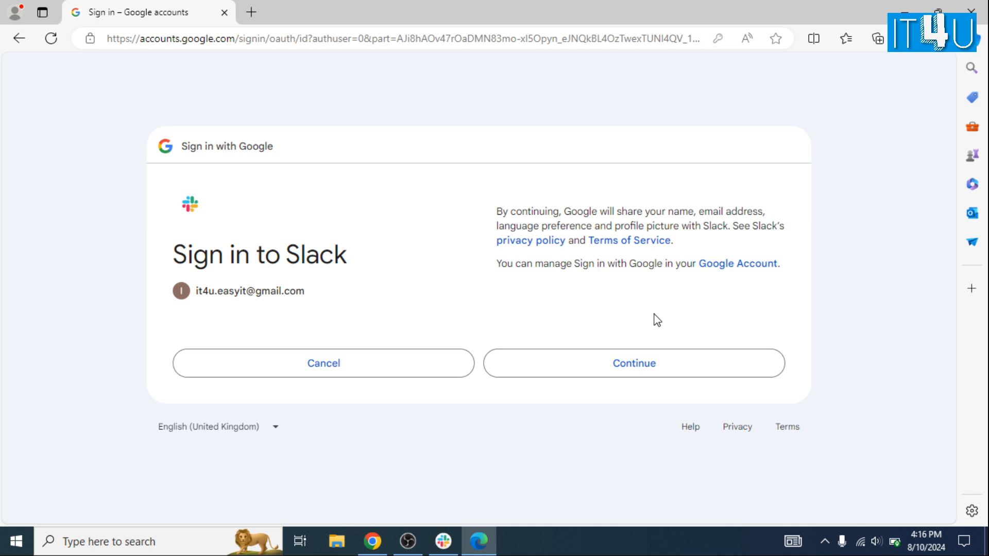
- Allow Google to sign in to Slack and choose Create a Workspace for the new account
click(629, 366)
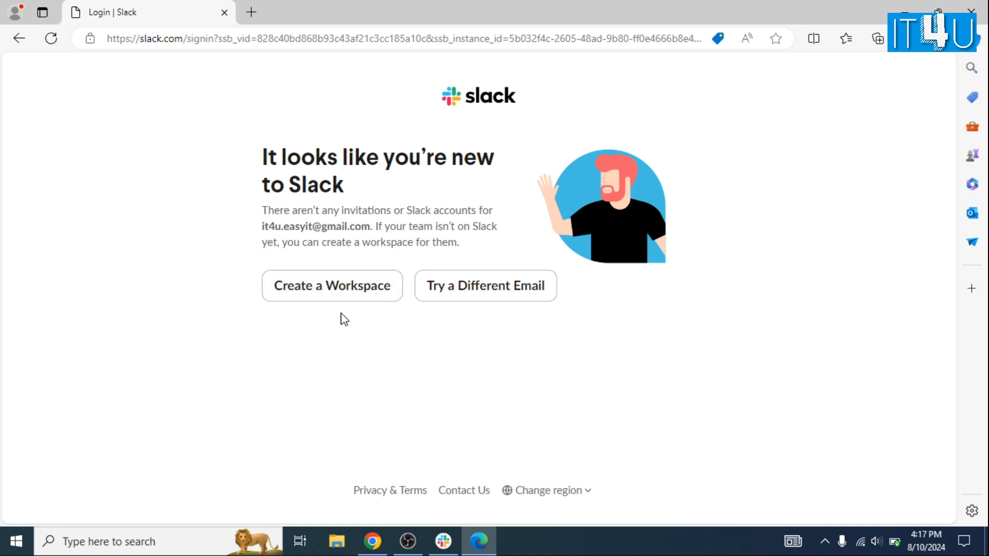
click(375, 293)
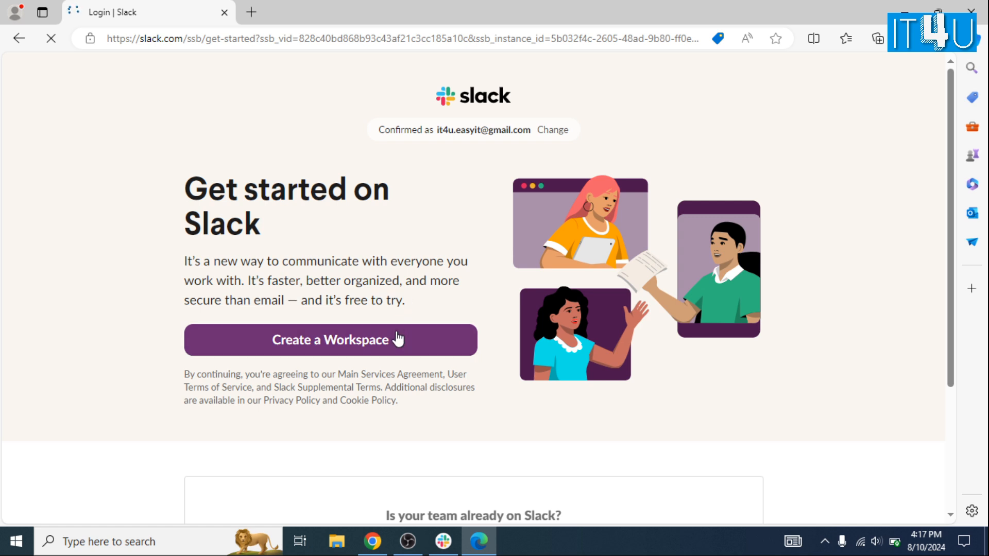
scroll(423, 348, down, 2)
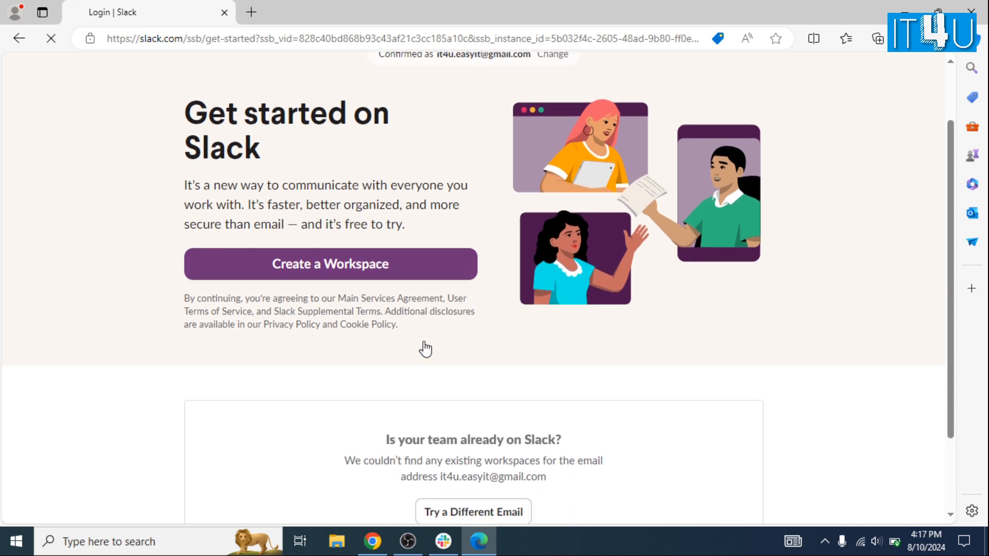
scroll(424, 347, down, 2)
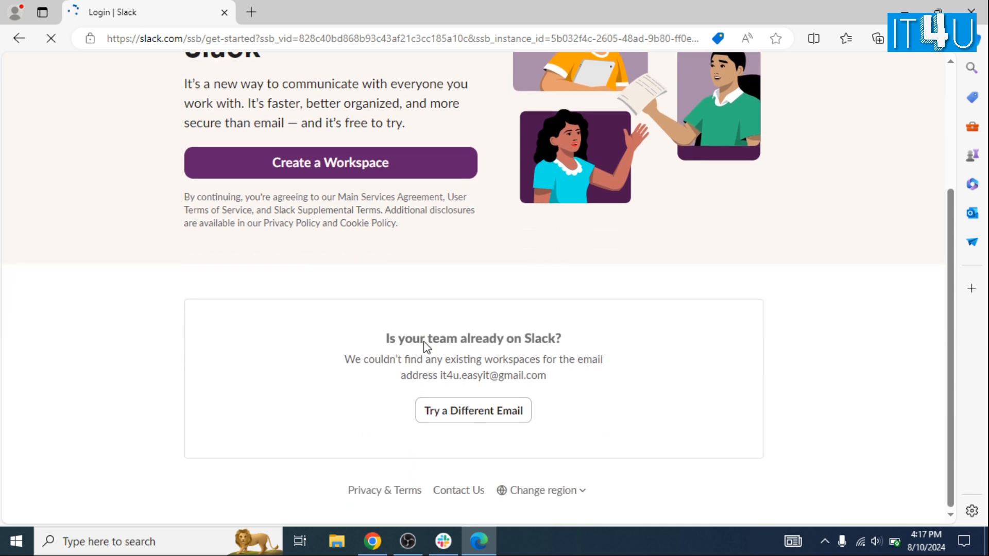
scroll(423, 348, up, 4)
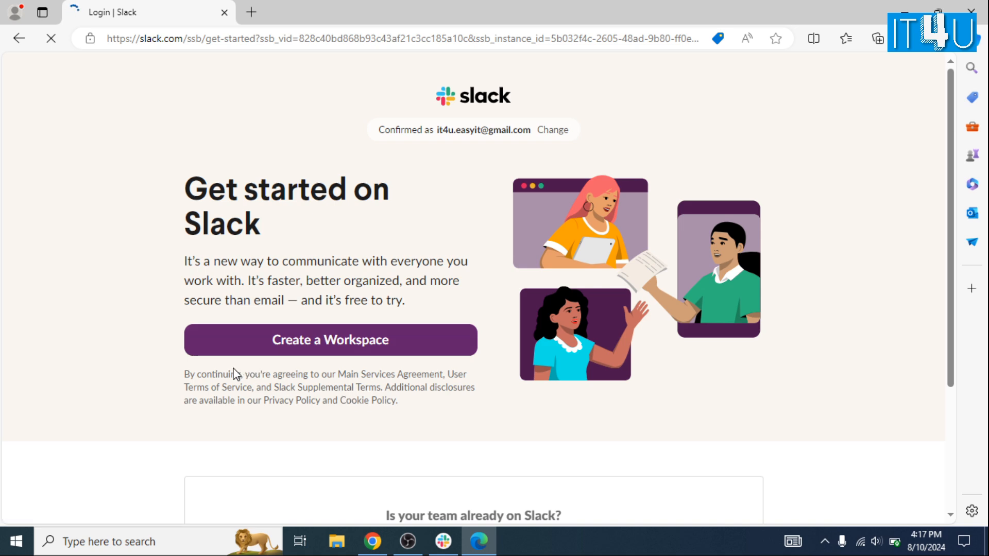
- Choose Create a Workspace and let the browser open the Slack desktop app
click(253, 349)
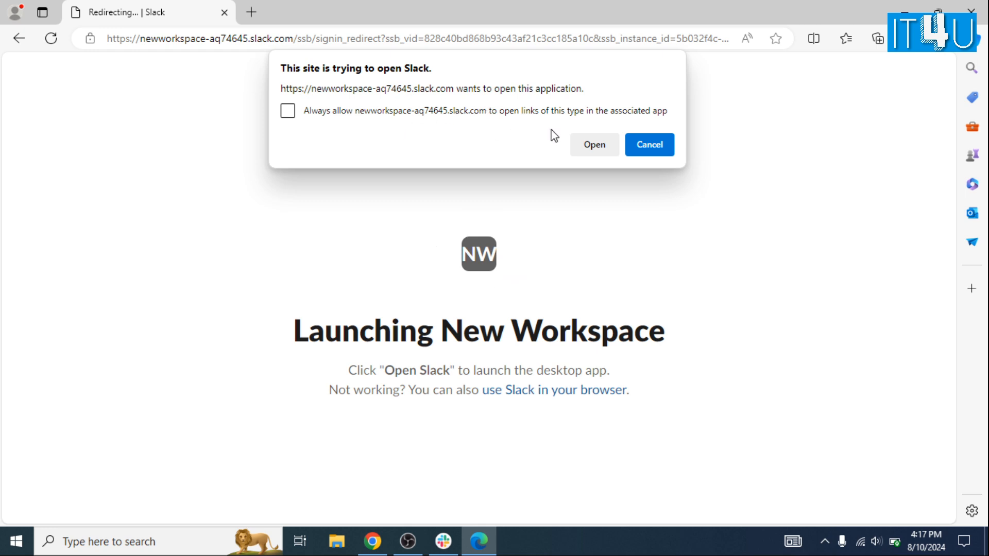
click(593, 147)
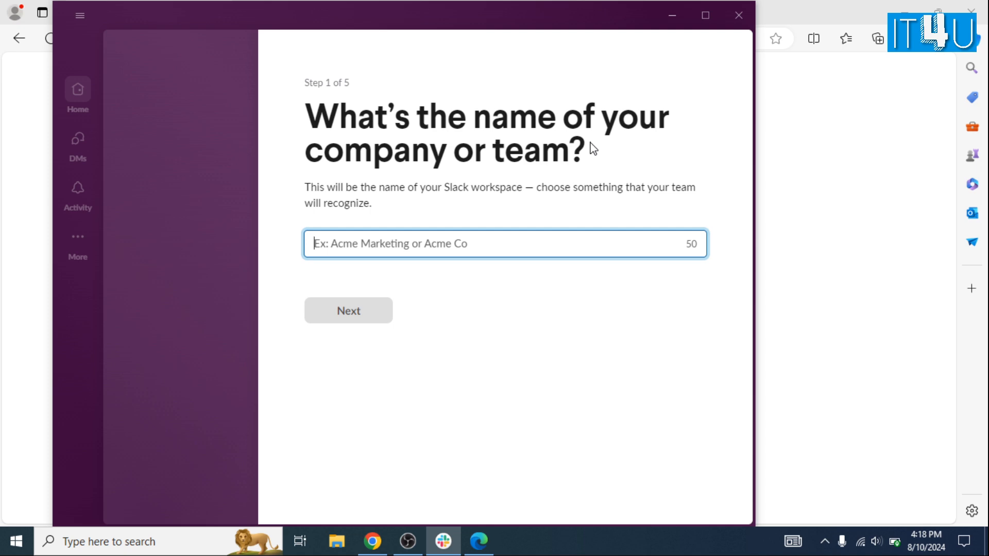
- Name the workspace 'IT4U - EasyIT' on setup Step 1 and continue
text(IT)
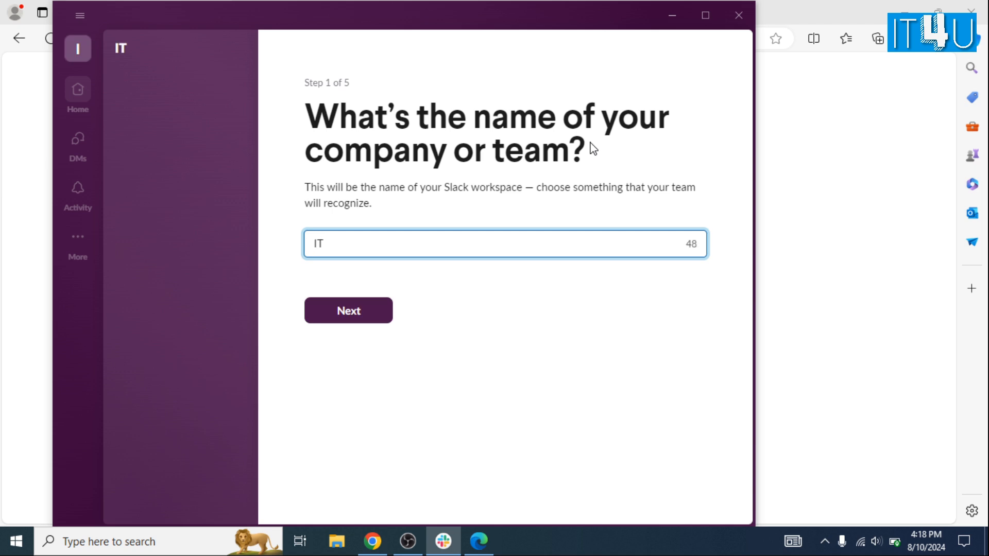
text(4U)
text(- EasyIT)
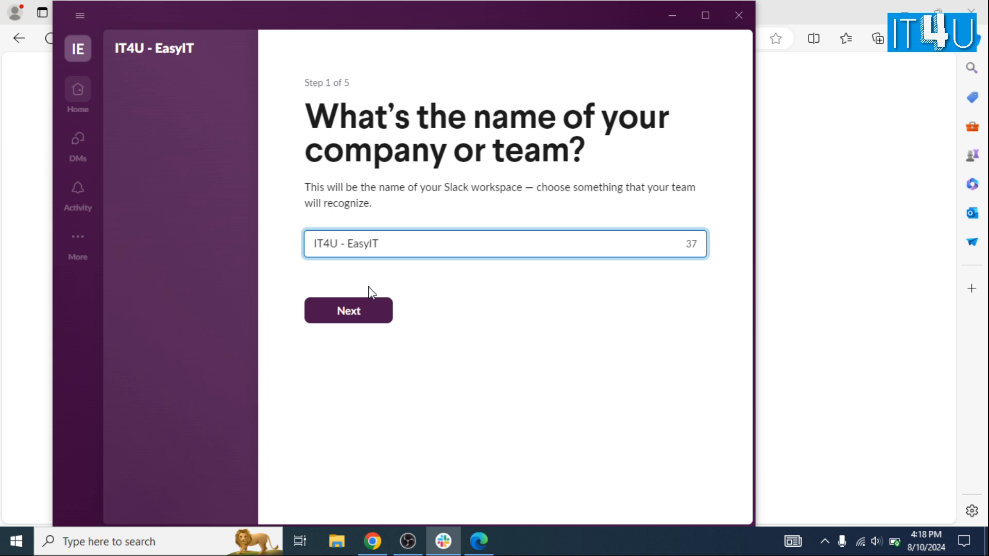
click(363, 311)
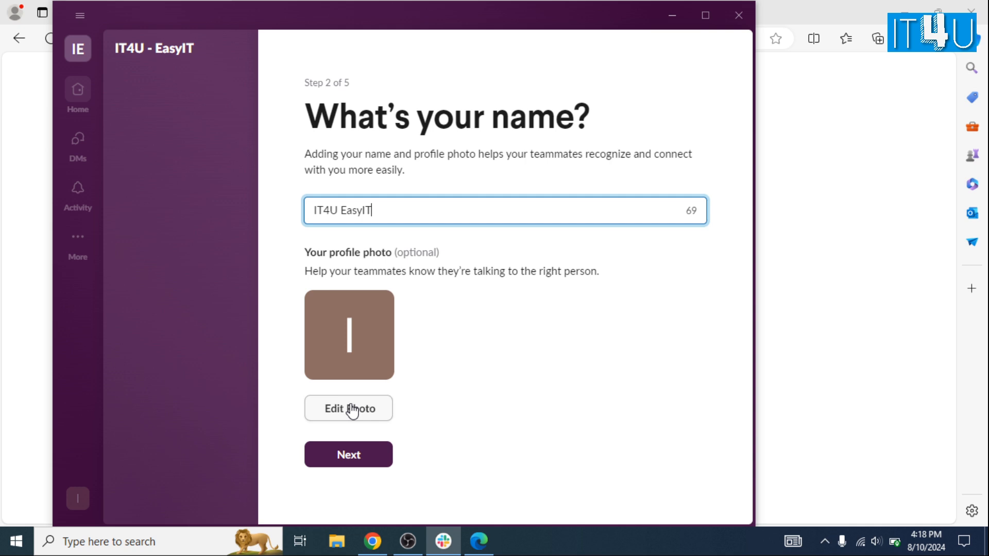
- Keep 'IT4U EasyIT' as the profile name and advance to Step 3
click(408, 452)
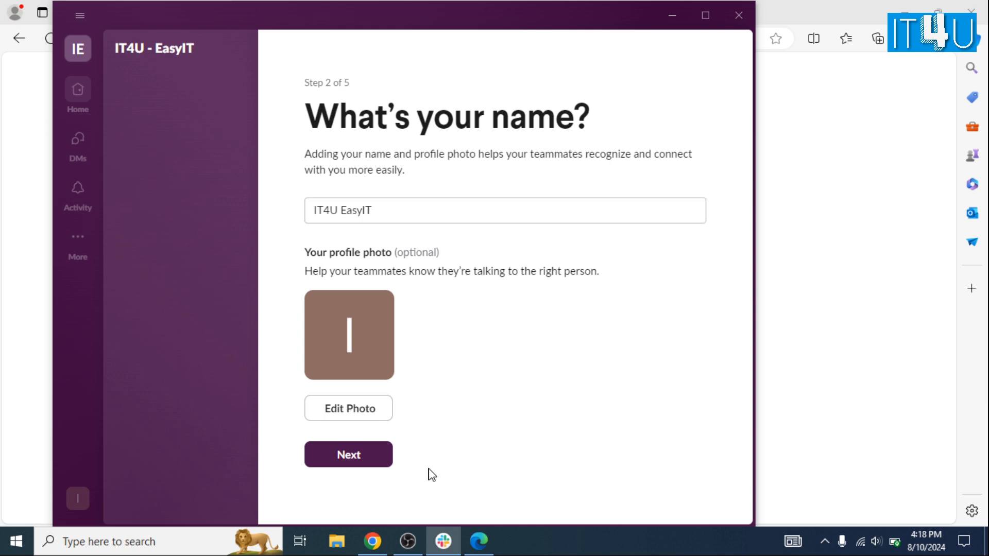
click(380, 458)
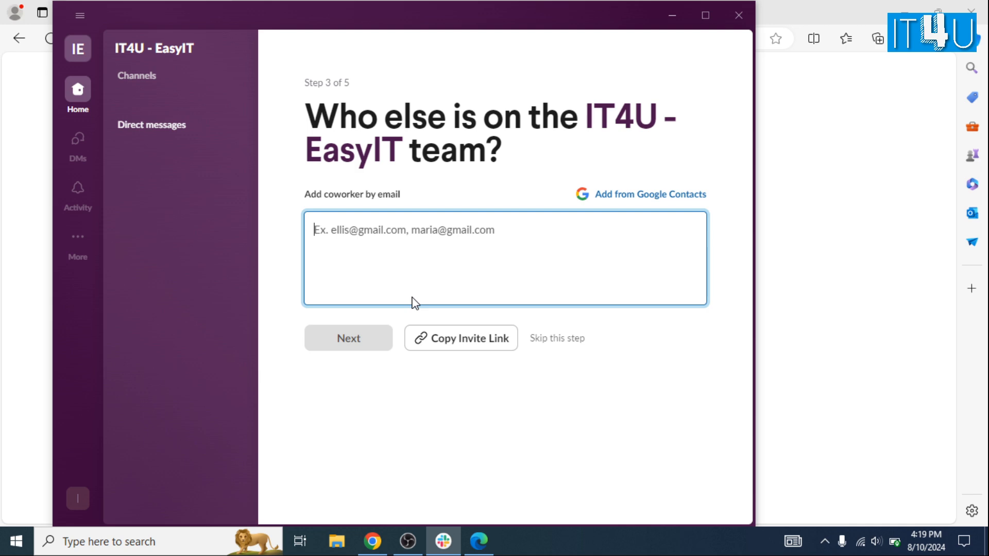
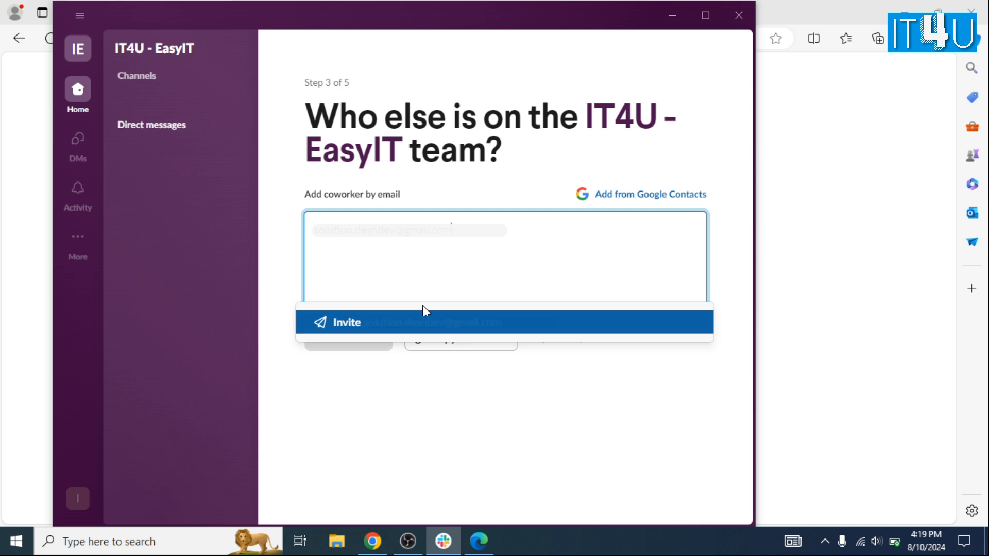
- Invite a coworker by entering their e-mail address, then advance to Step 4
click(417, 331)
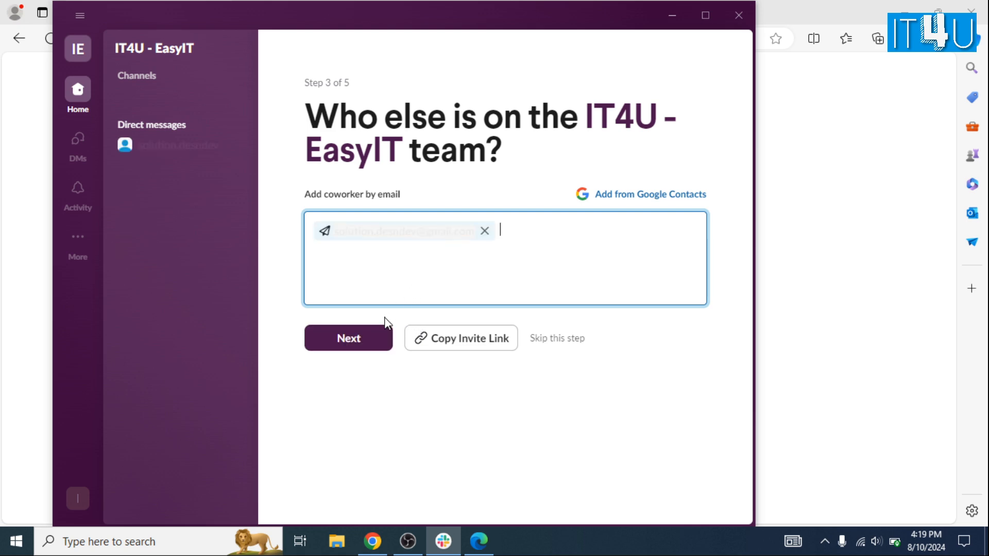
click(361, 350)
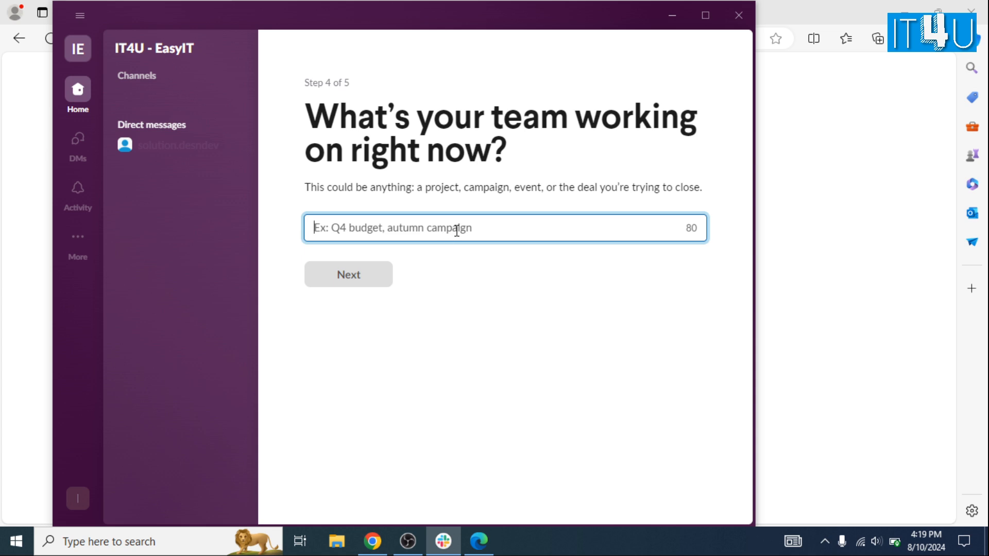
- Enter 'IT Solutions' as the team's current work, creating the it-solutions channel
text(IT Si)
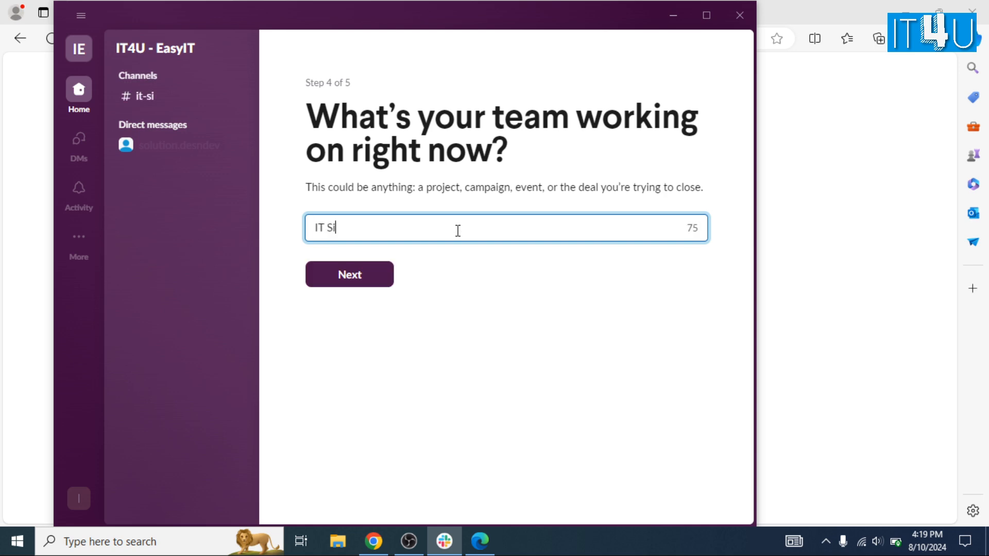
key(BackSpace)
text(olution)
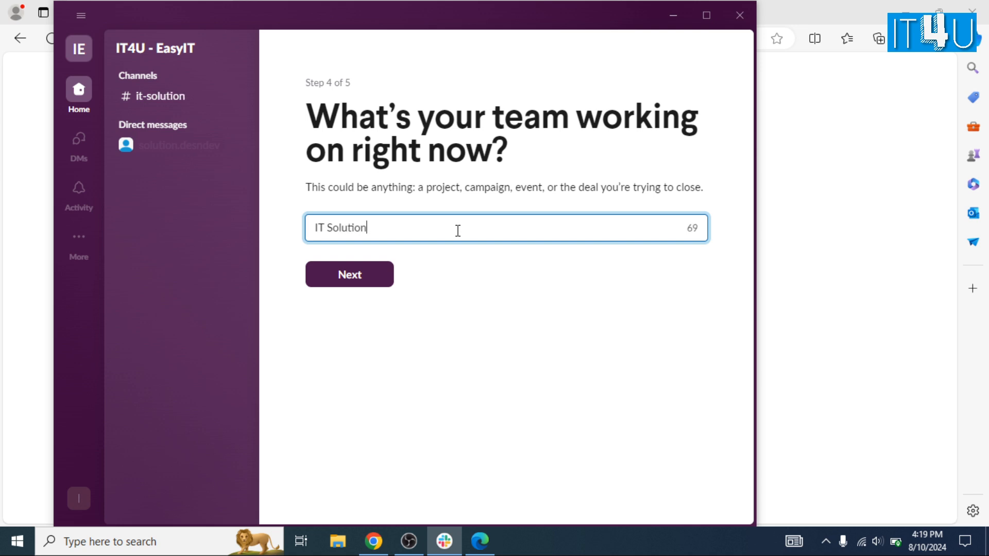
text(s)
- Submit the project name and review the Free $0 and discounted Pro plan cards on Step 5
click(381, 278)
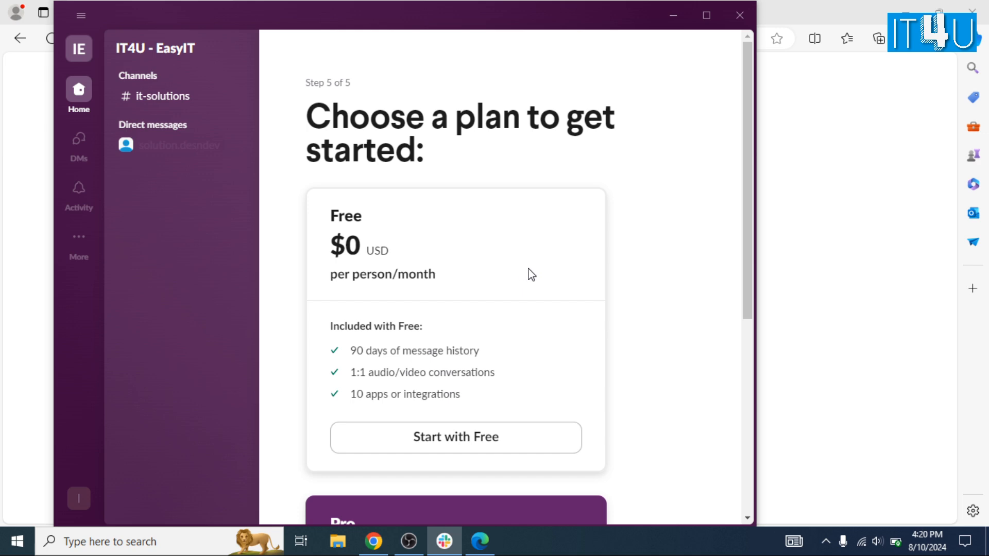
scroll(563, 288, down, 3)
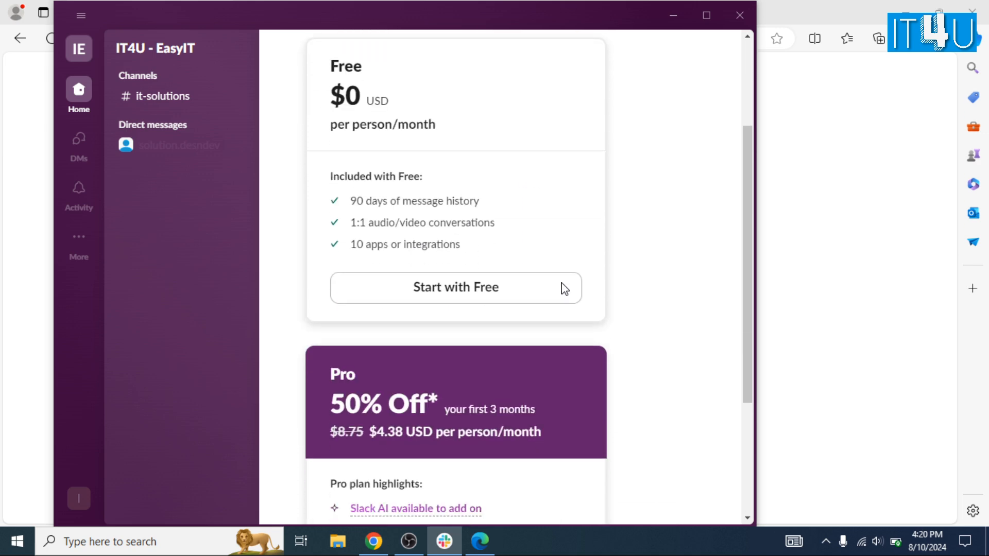
scroll(563, 290, up, 3)
scroll(563, 290, down, 7)
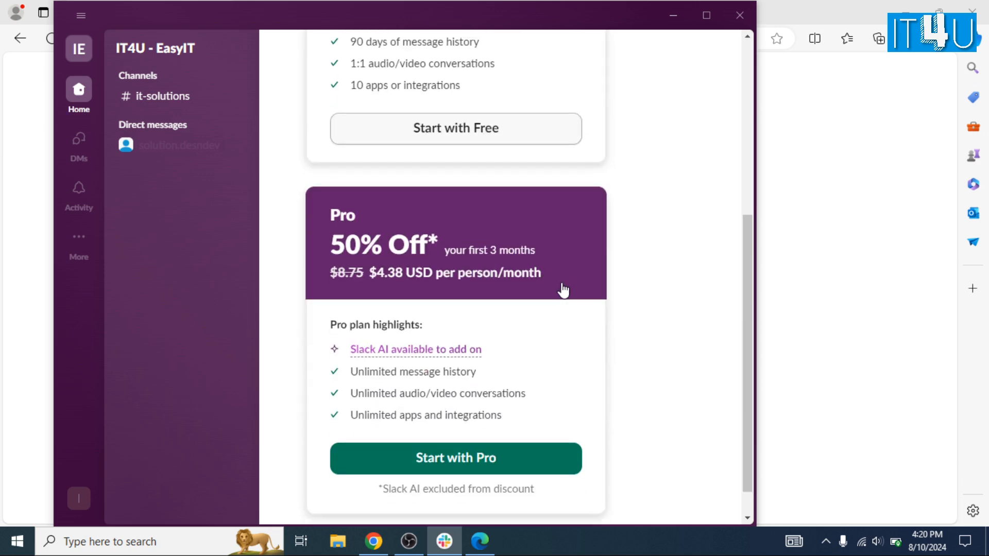
scroll(563, 290, up, 7)
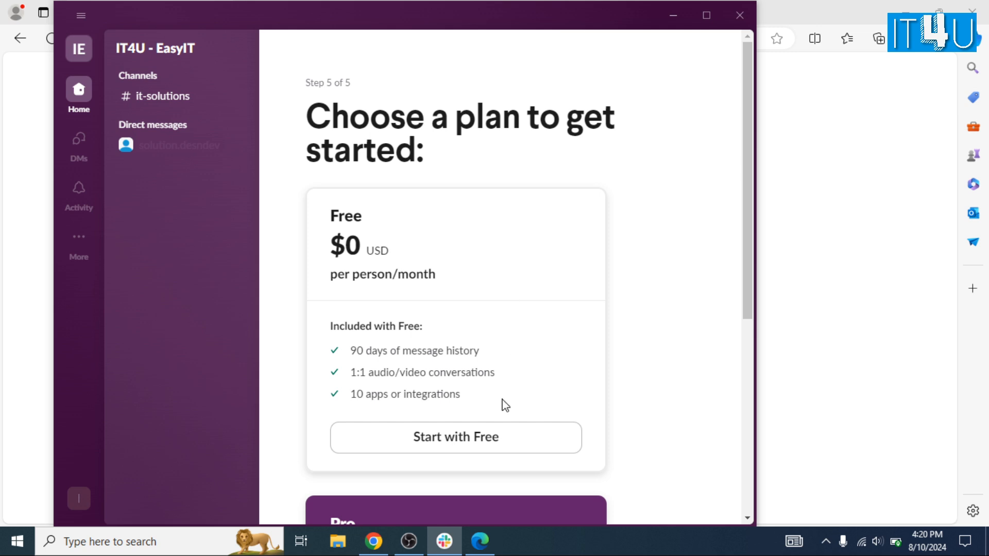
- Start with the Free plan to finish setup and open the IT4U - EasyIT workspace on #it-solutions
click(521, 447)
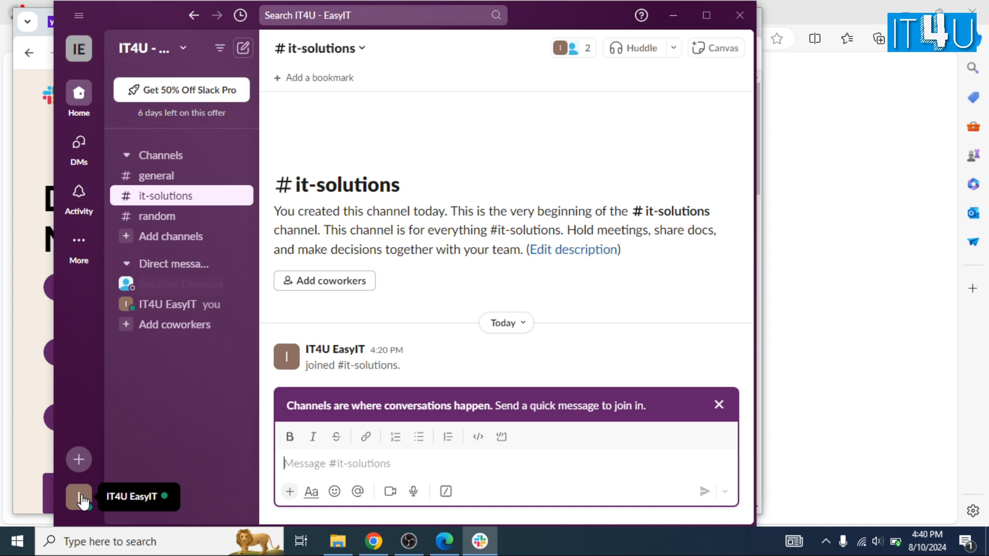
mouse_move(79, 143)
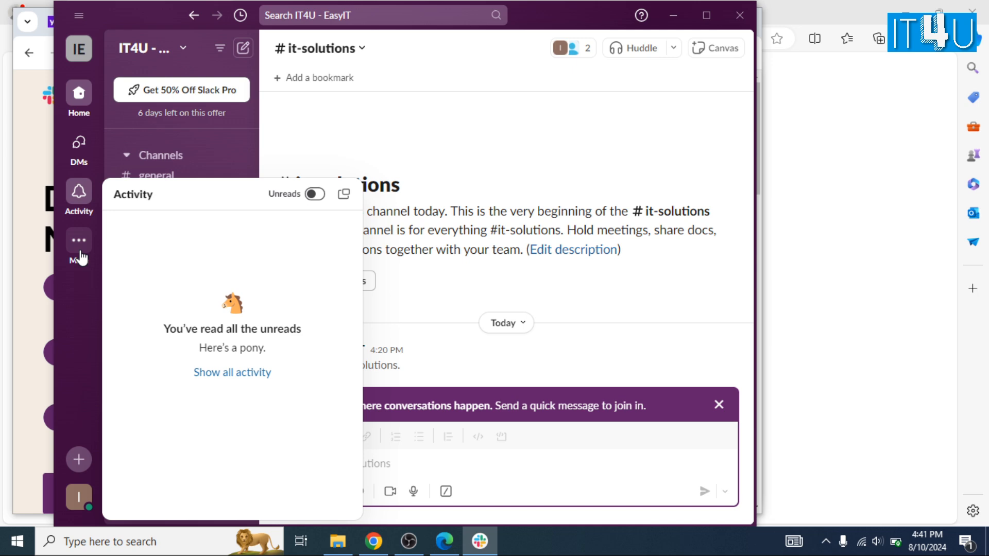
mouse_move(79, 248)
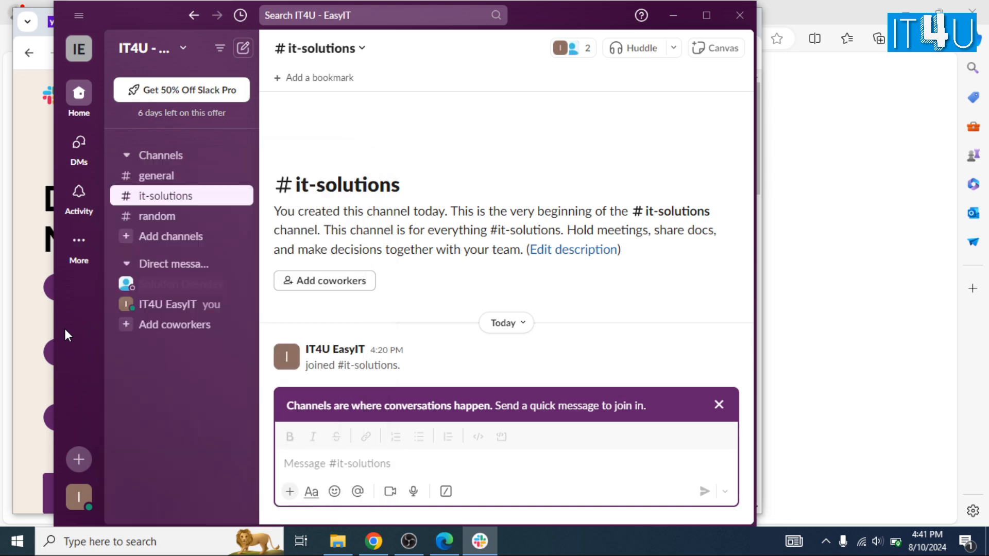
- Open the Set a status dialog from the profile menu, cancel it without a status, and reopen the menu
click(83, 499)
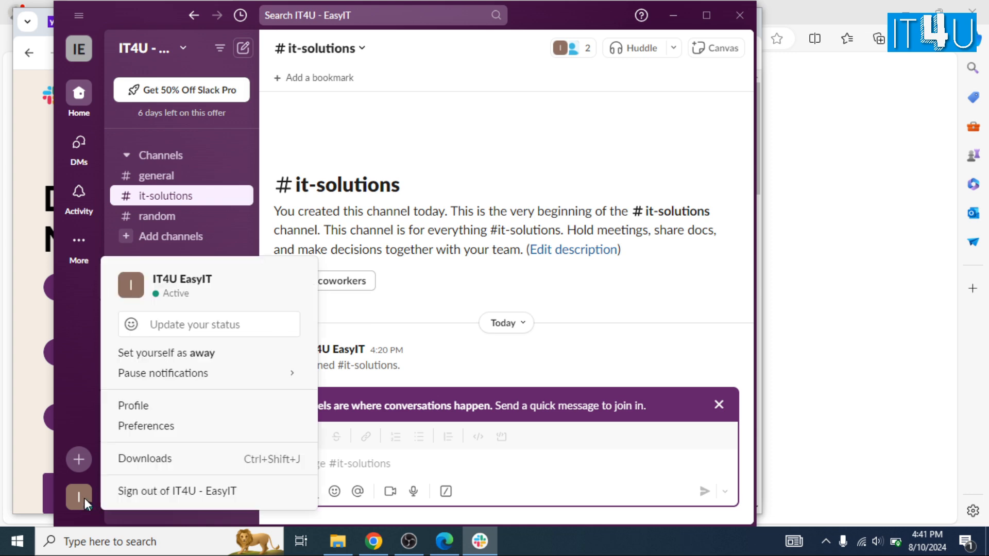
click(220, 338)
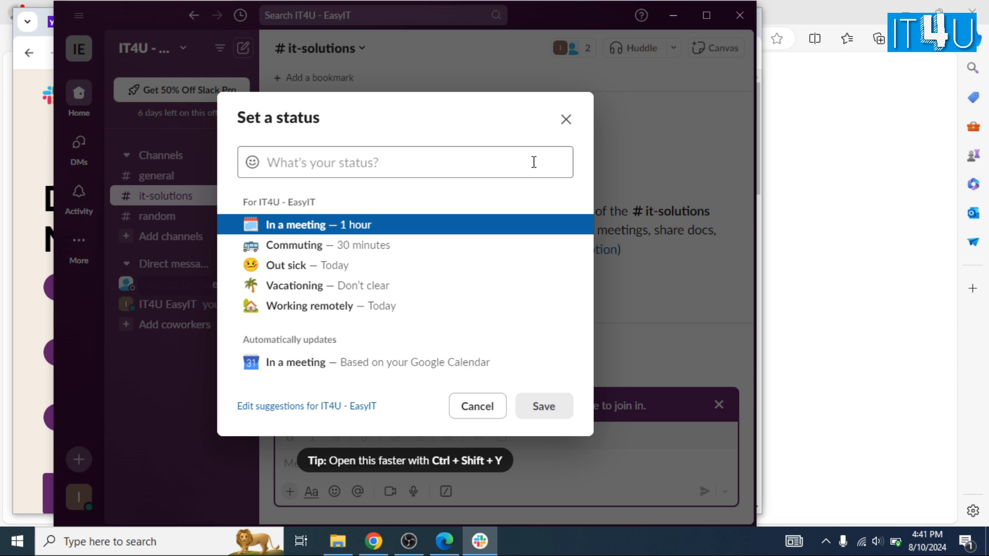
click(565, 121)
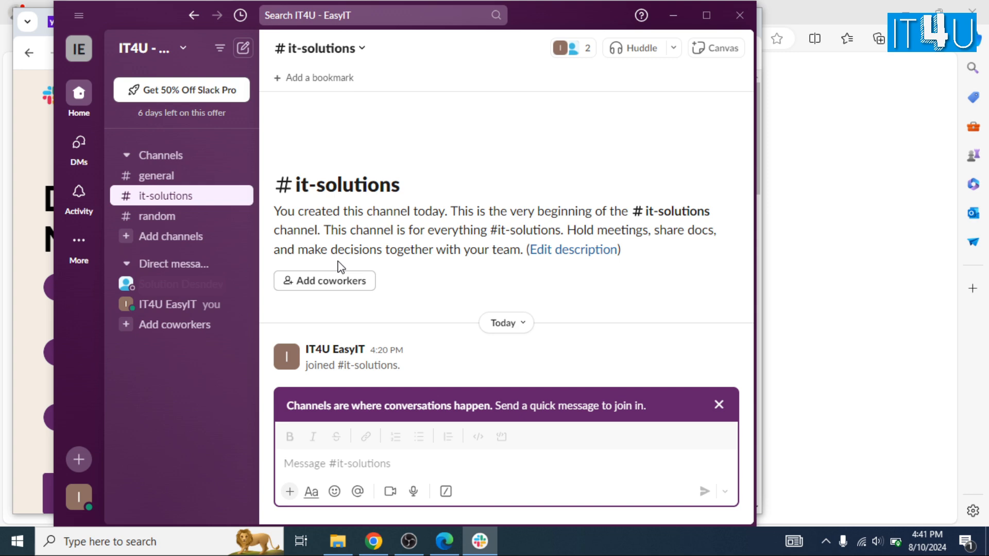
click(78, 496)
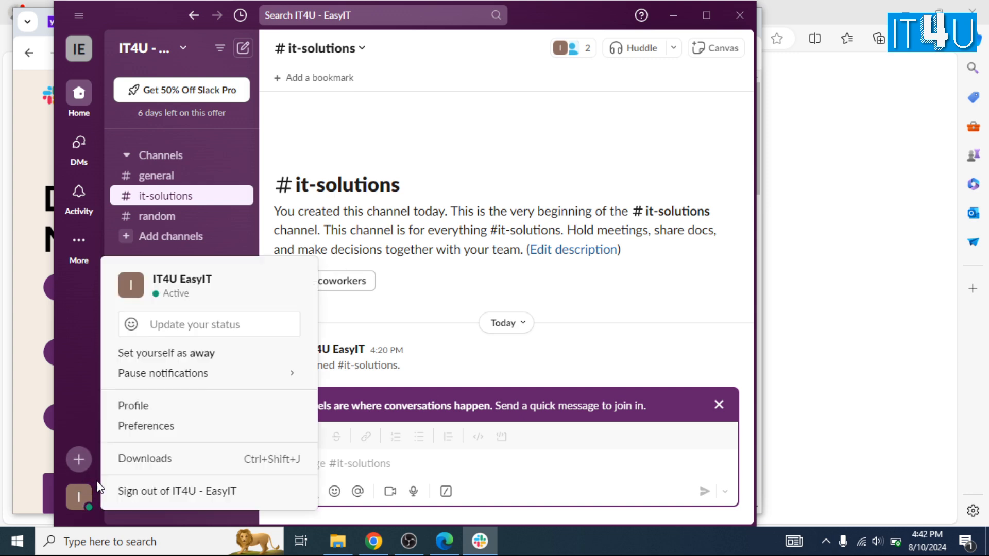
- Open Preferences and look through the Navigation bar, Home and Themes categories
click(156, 434)
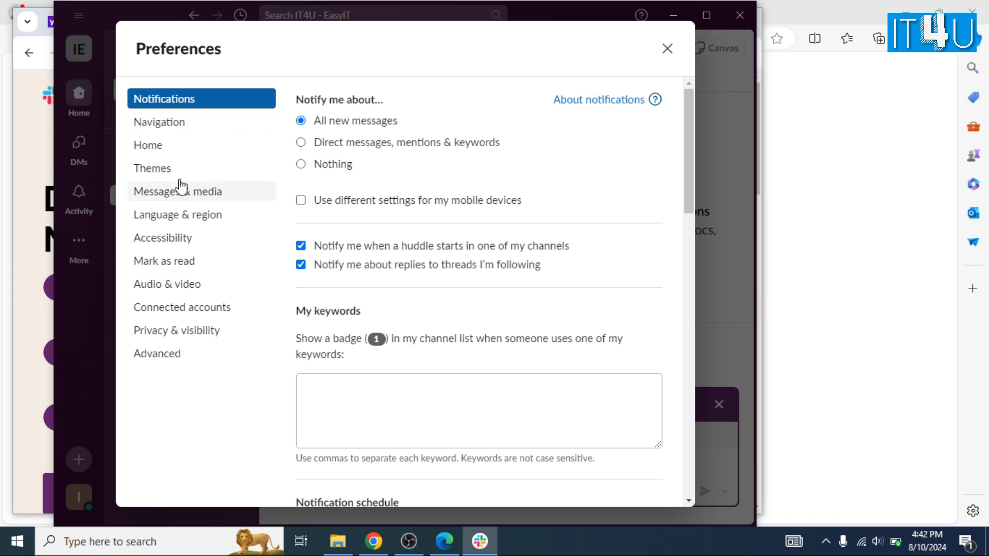
click(193, 124)
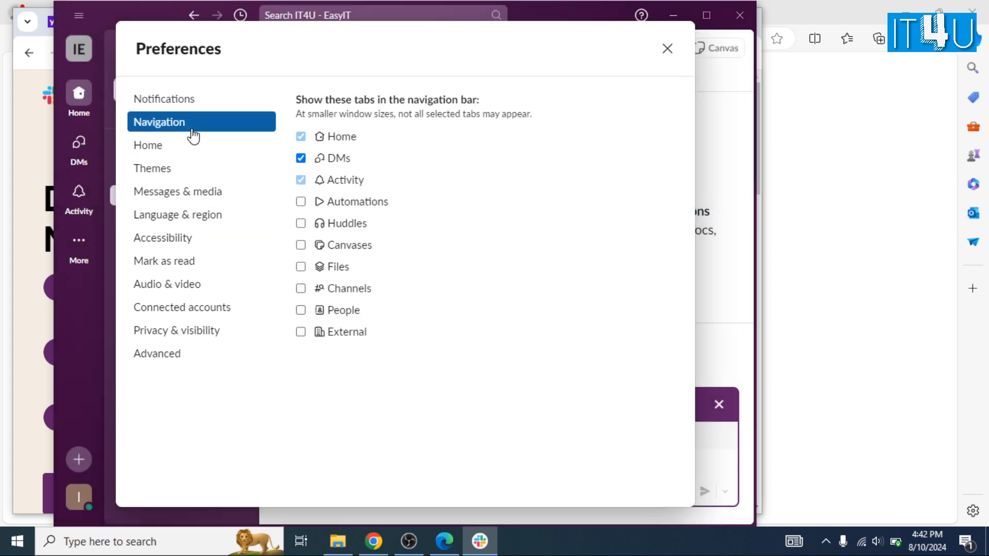
click(163, 151)
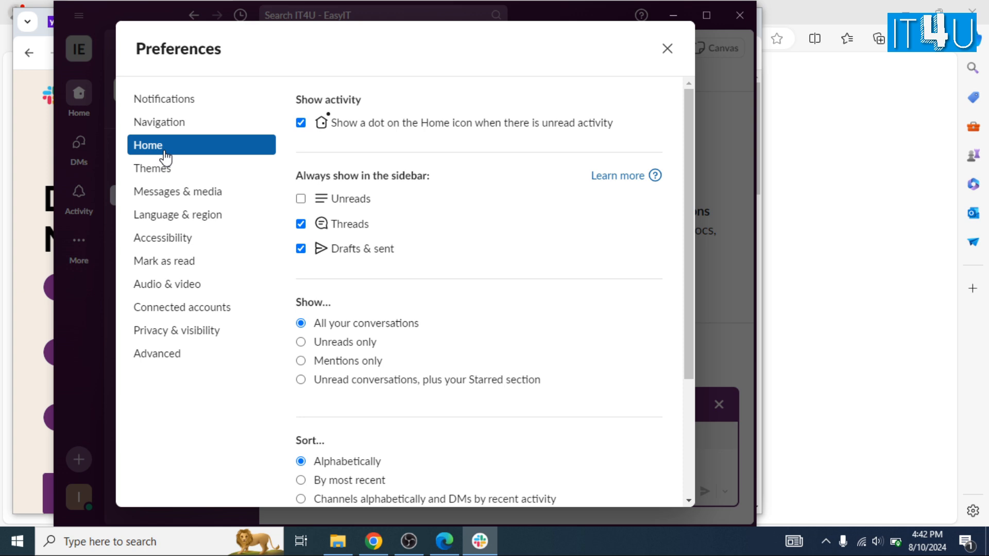
click(160, 171)
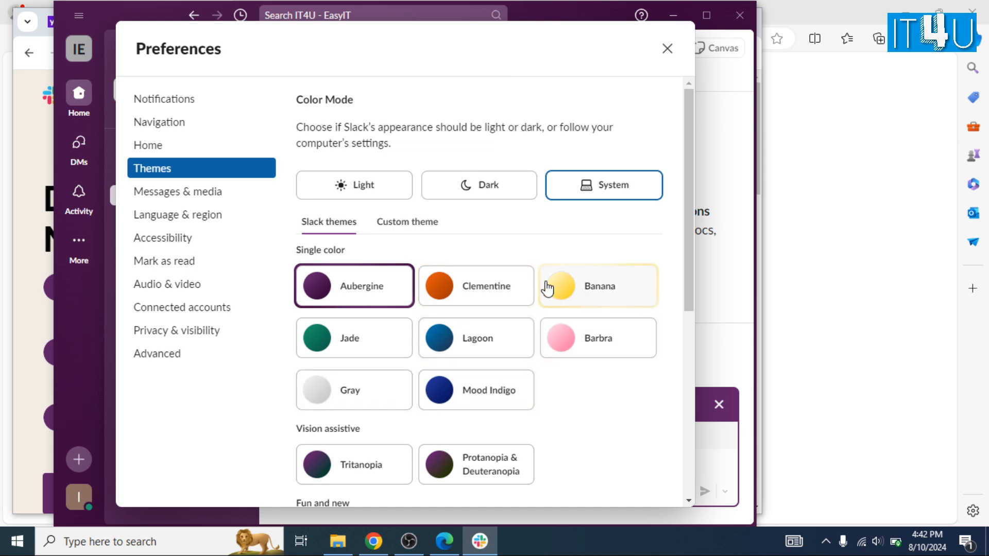
- Try the Barbra, Banana and Clementine themes, then return to Aubergine
click(607, 332)
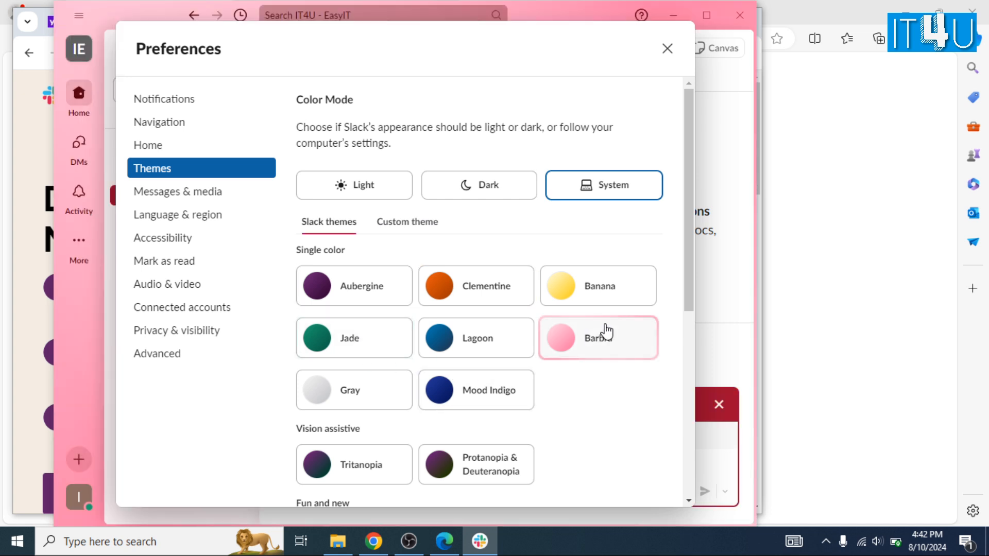
click(603, 298)
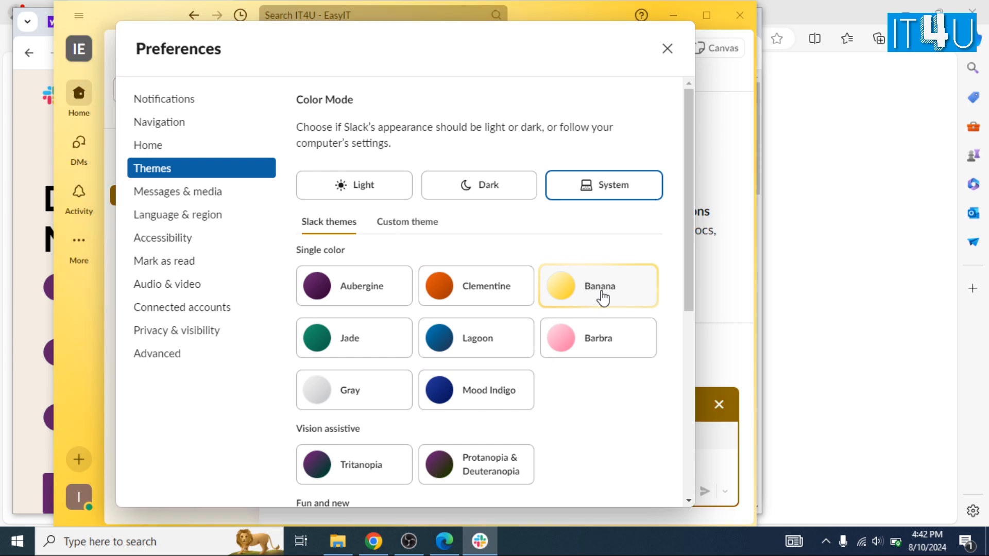
click(495, 298)
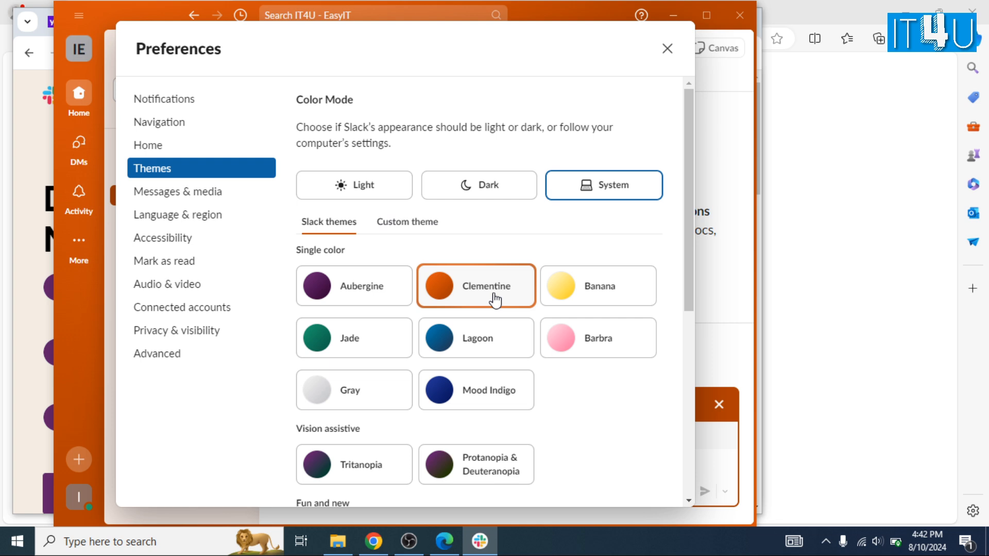
click(352, 298)
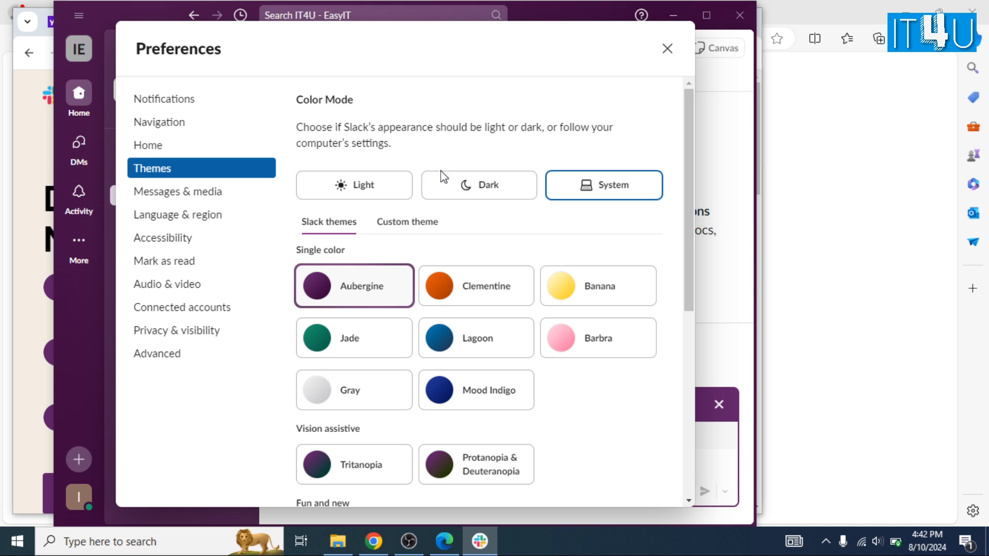
- Switch the colour mode to Dark, then Light, and finally System
click(441, 190)
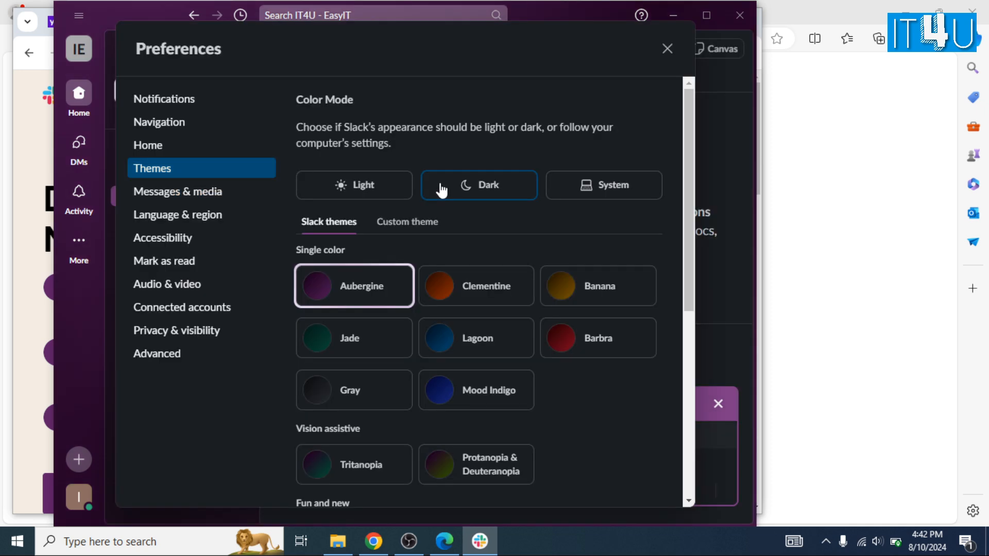
click(365, 189)
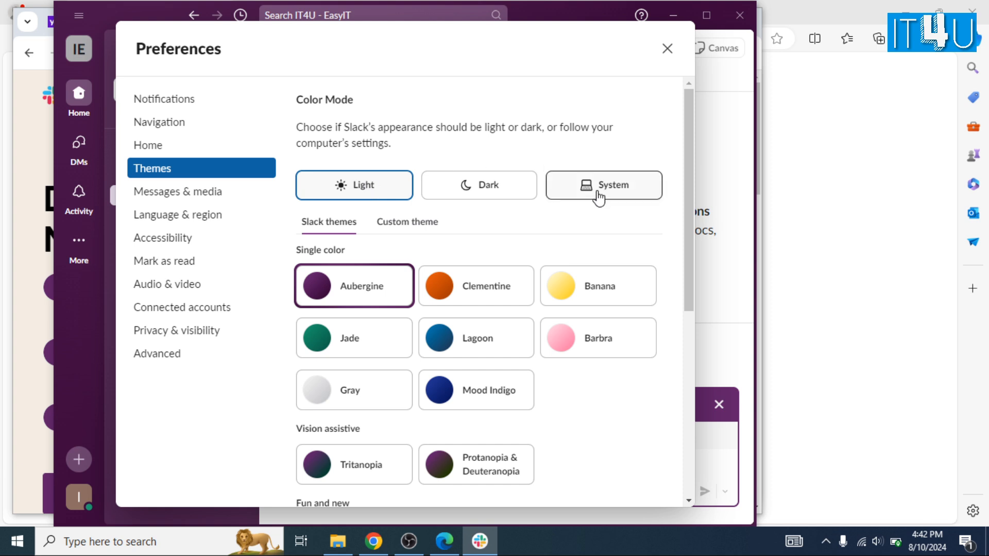
click(598, 196)
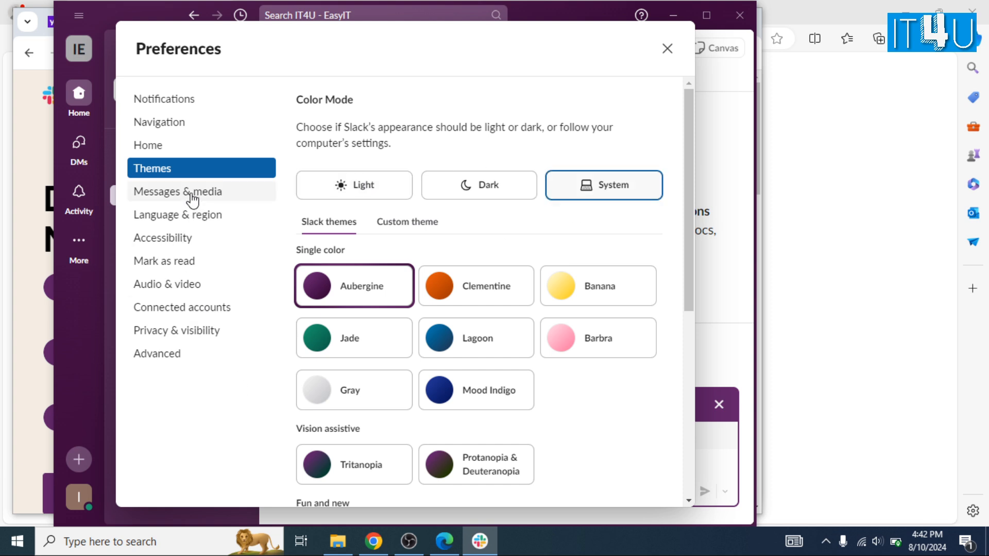
- Preview the POG, Sea Glass, Mint Chip and Lemon Lime themes
scroll(371, 335, down, 6)
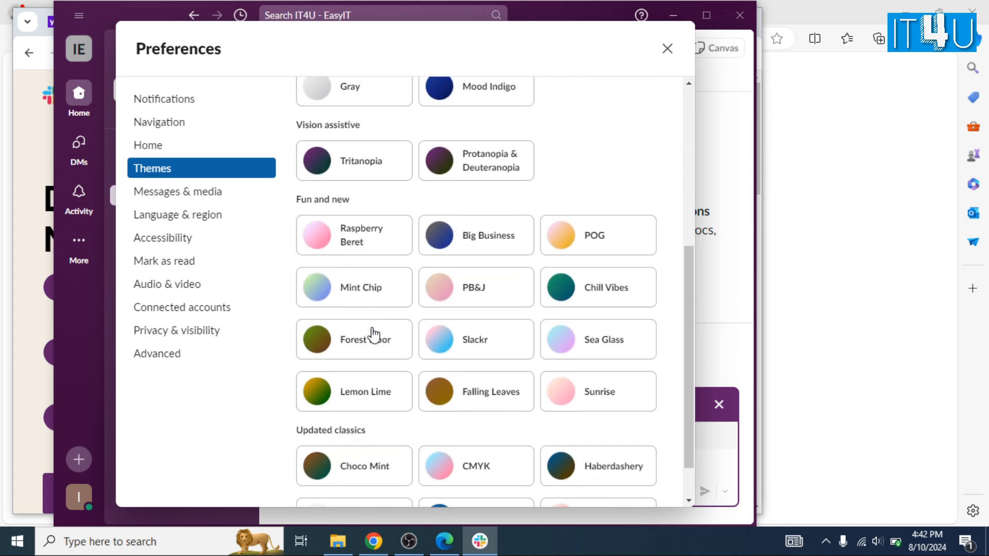
click(597, 219)
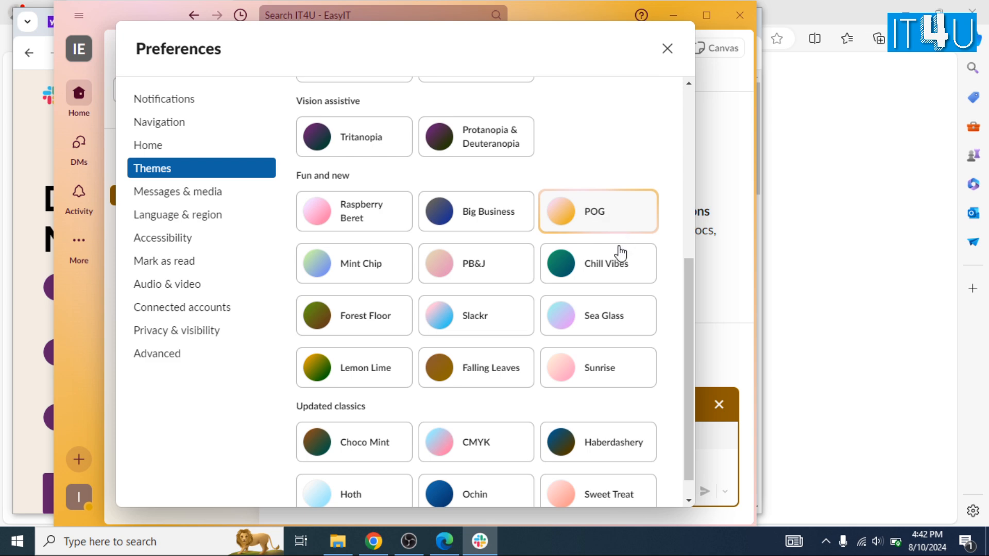
click(587, 316)
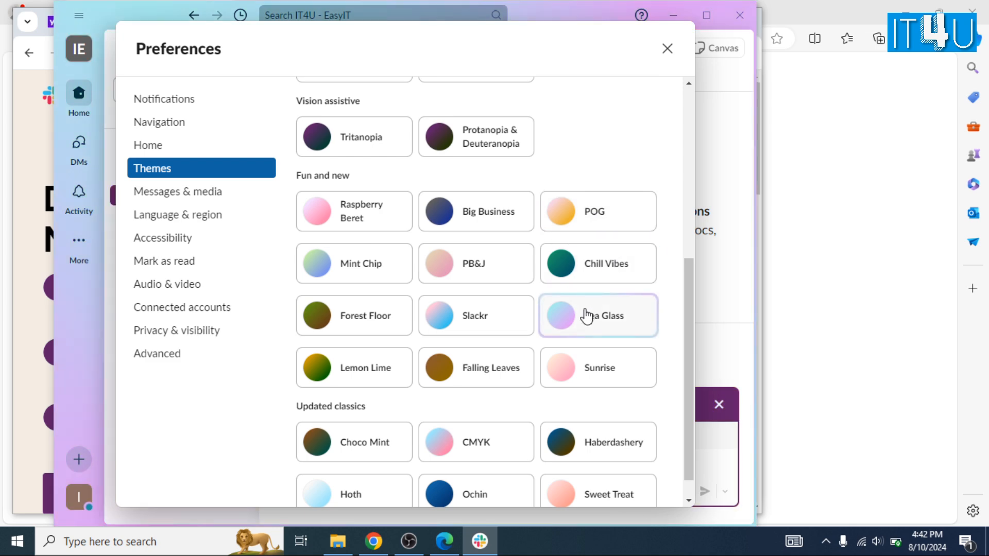
click(339, 275)
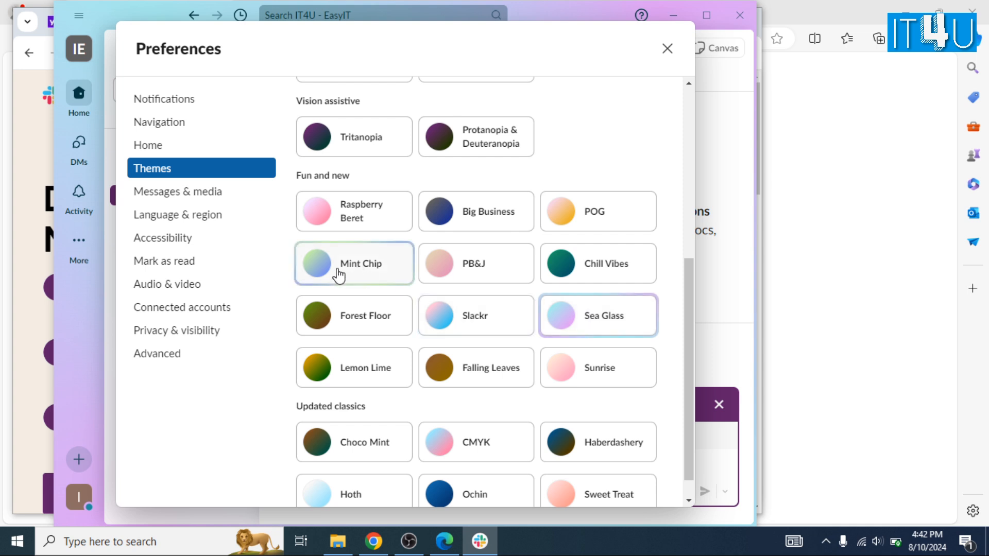
click(335, 369)
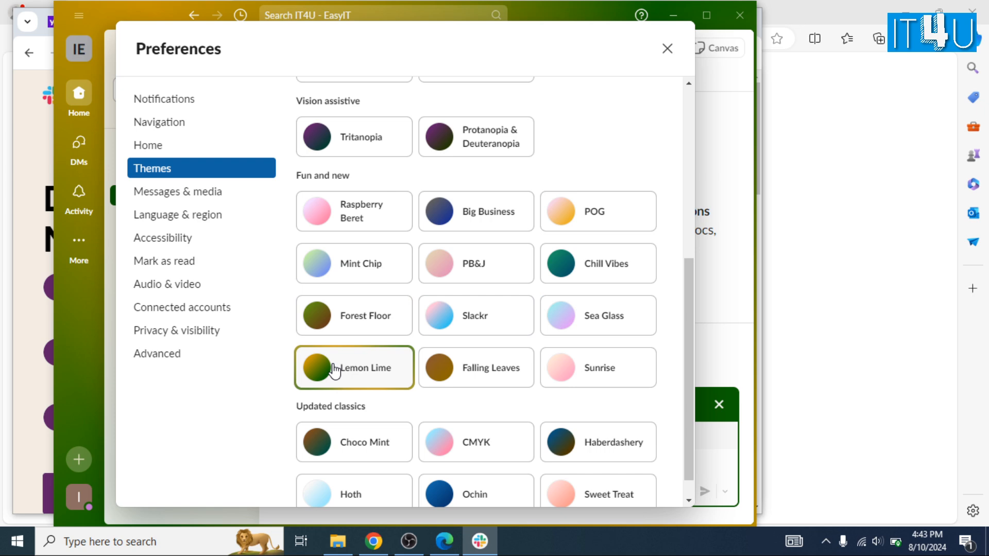
- Undo the unsaved theme changes to keep Aubergine and show the Messages & media preferences
scroll(313, 449, down, 1)
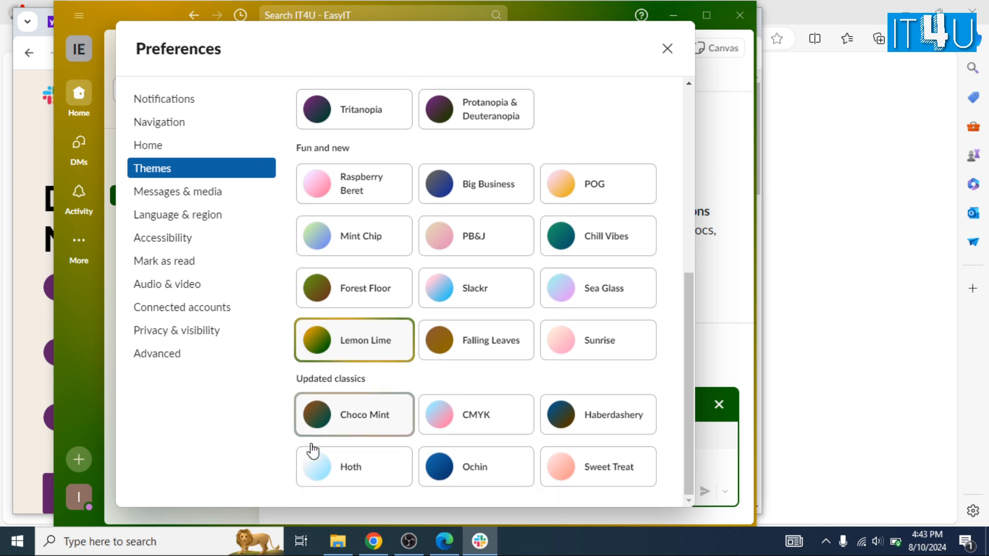
click(197, 197)
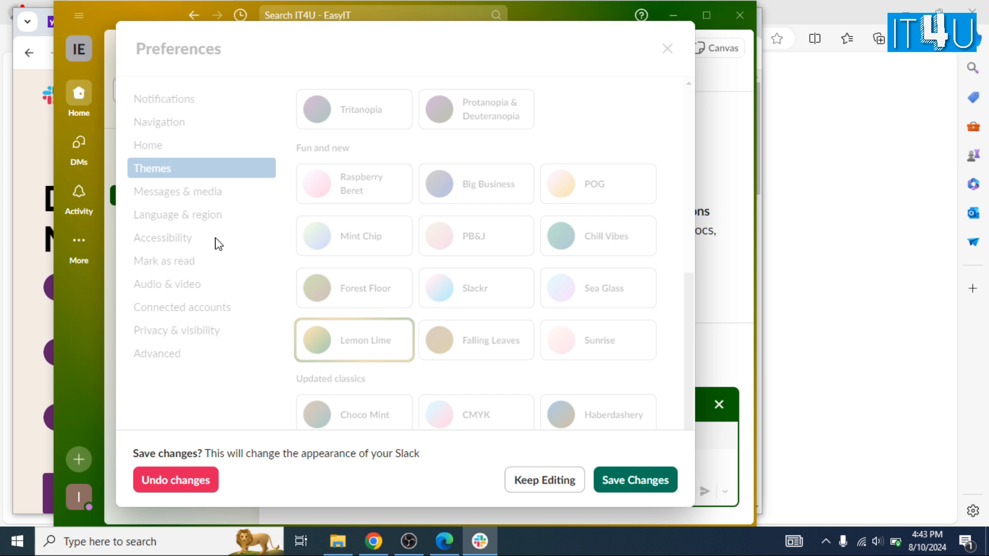
click(199, 483)
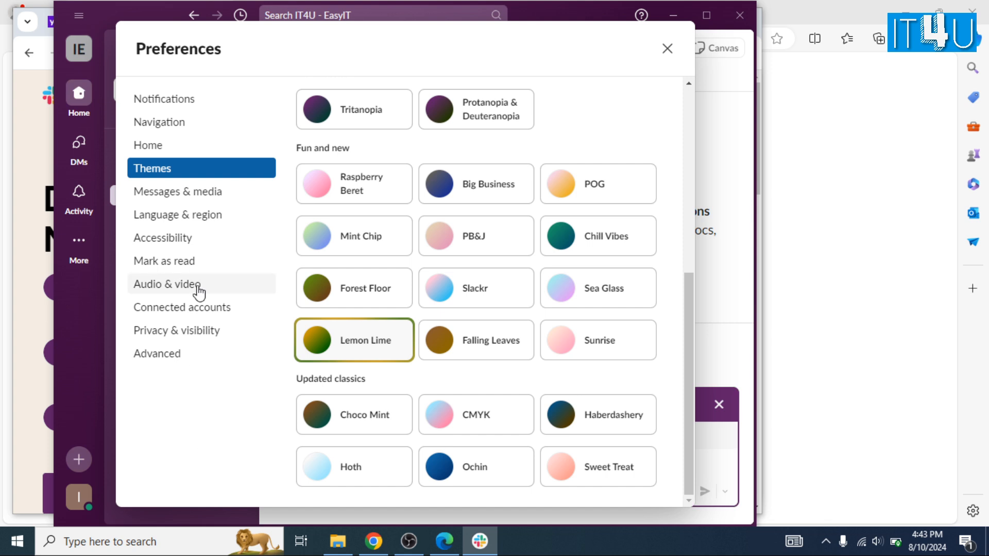
click(195, 198)
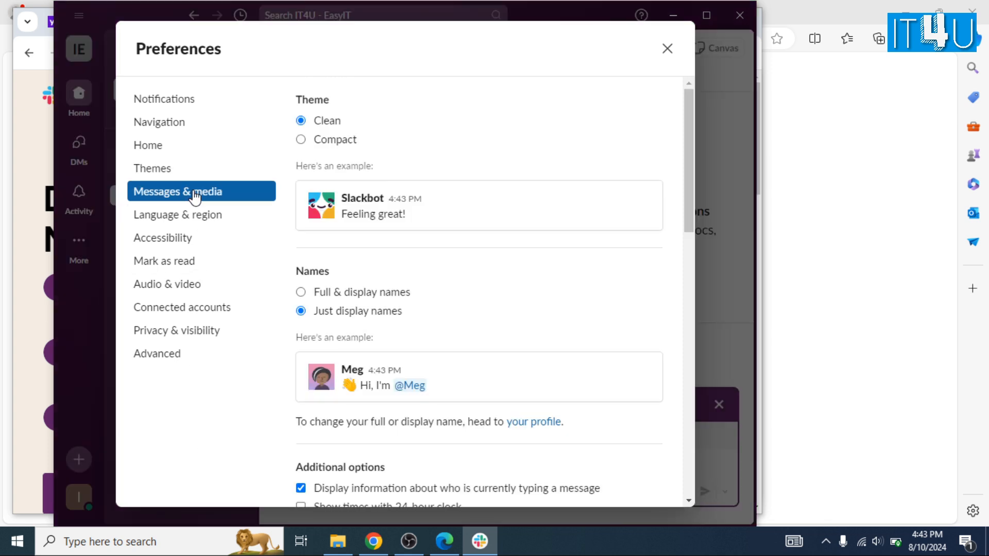
- Review Language & region through Advanced preferences, then close Preferences to return to #it-solutions
click(208, 224)
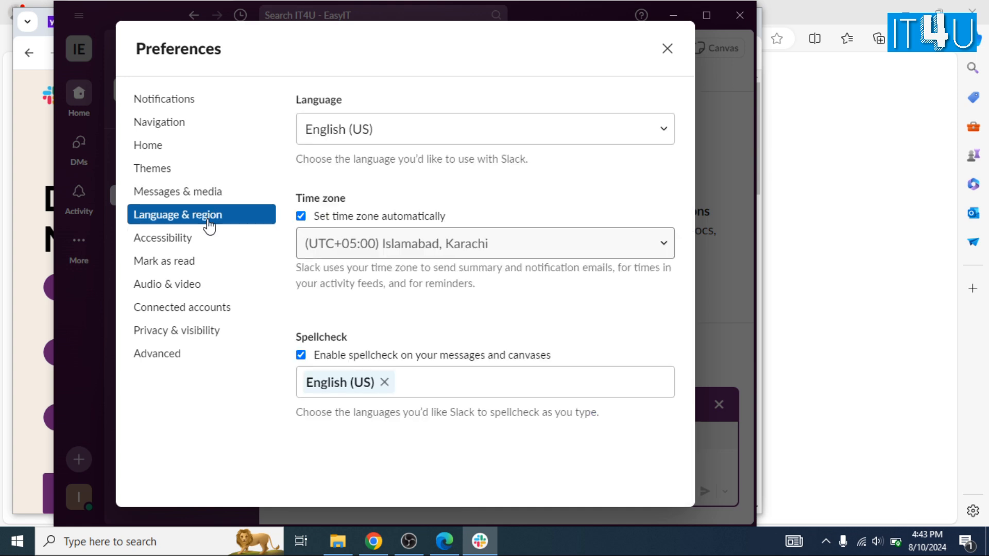
click(195, 242)
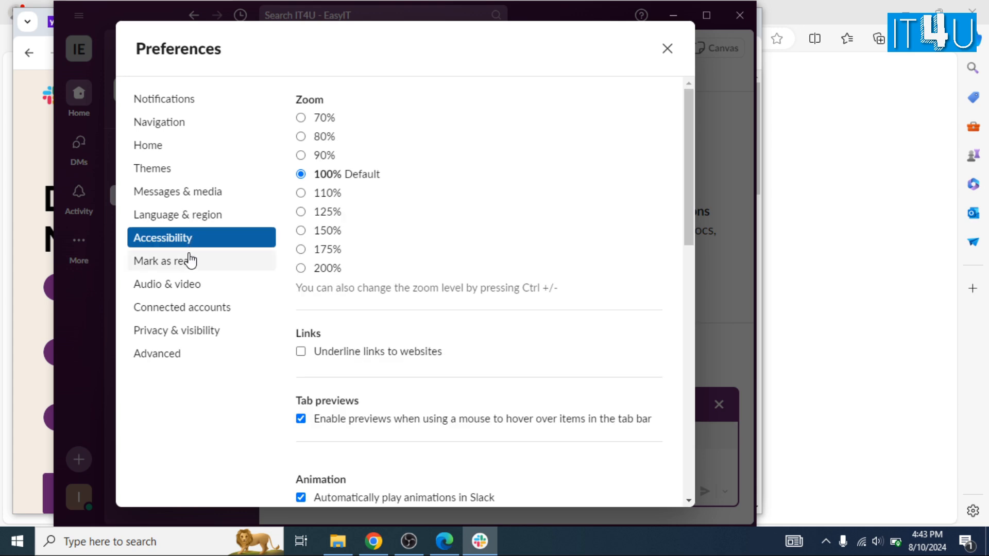
click(184, 267)
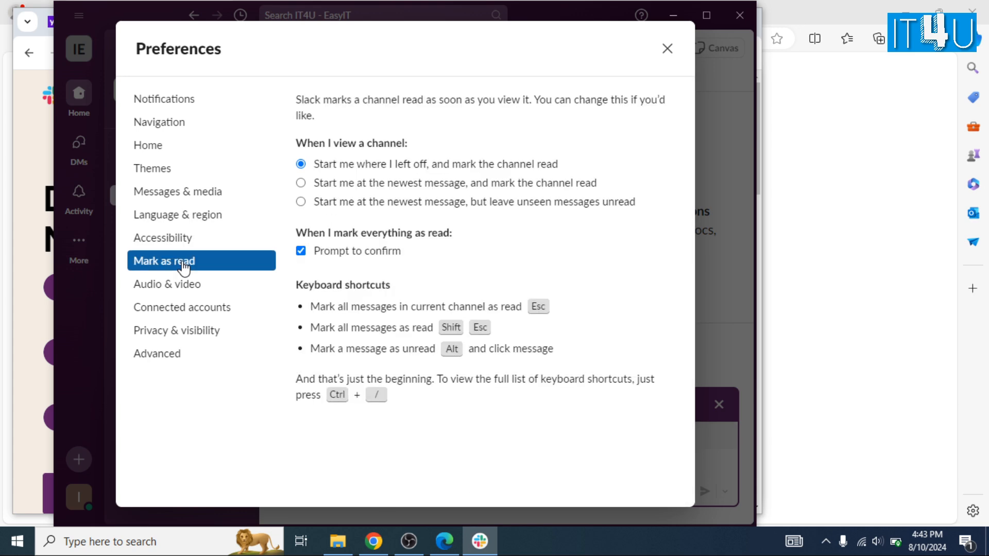
click(177, 288)
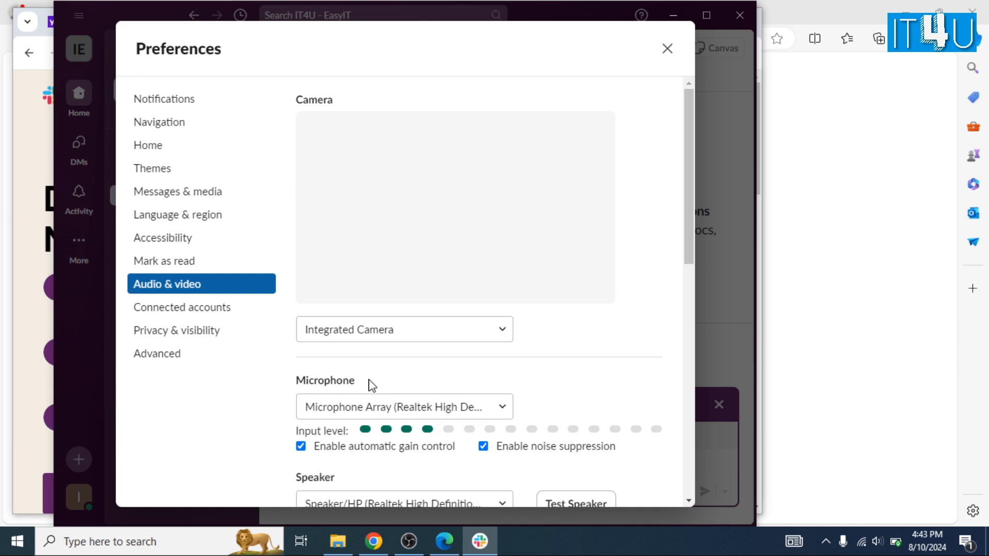
click(209, 310)
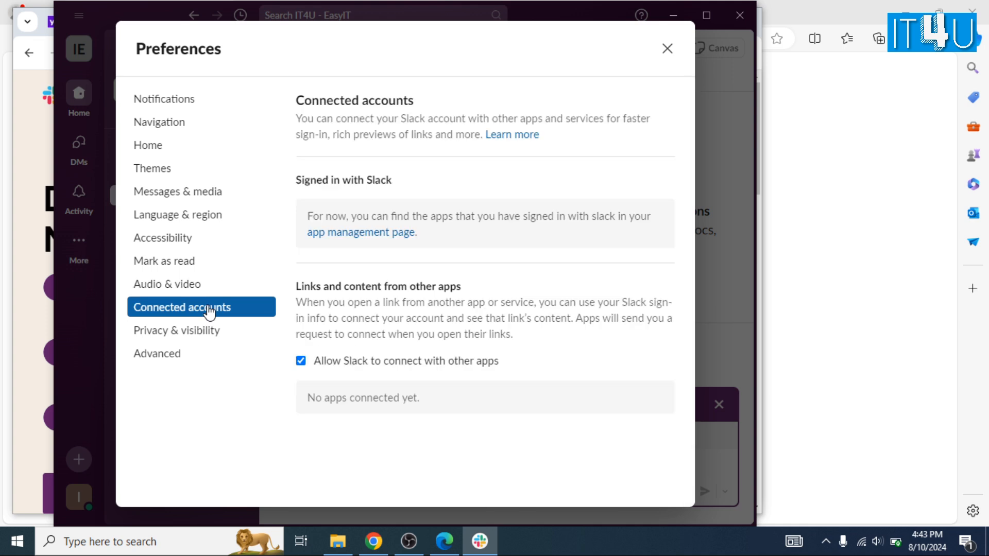
click(185, 344)
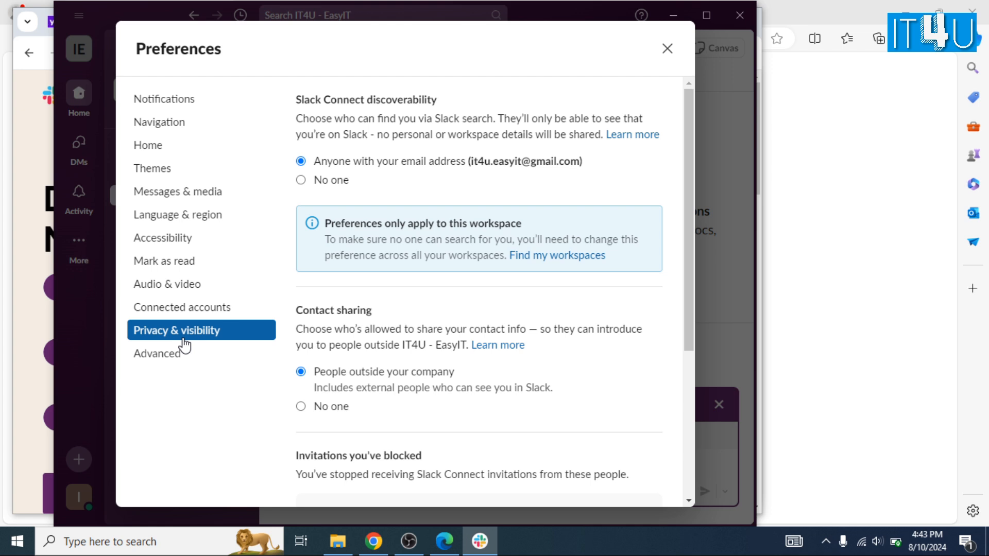
click(158, 356)
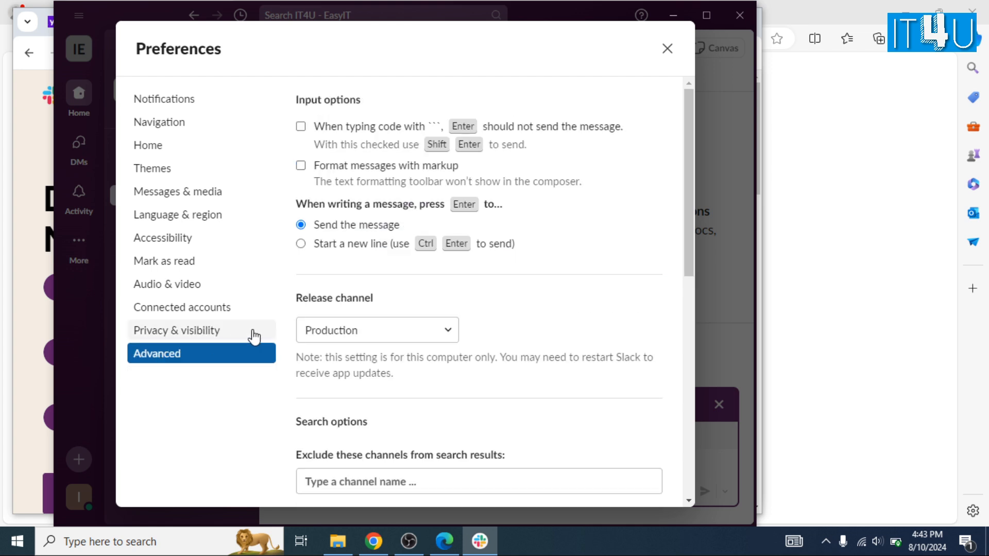
click(667, 49)
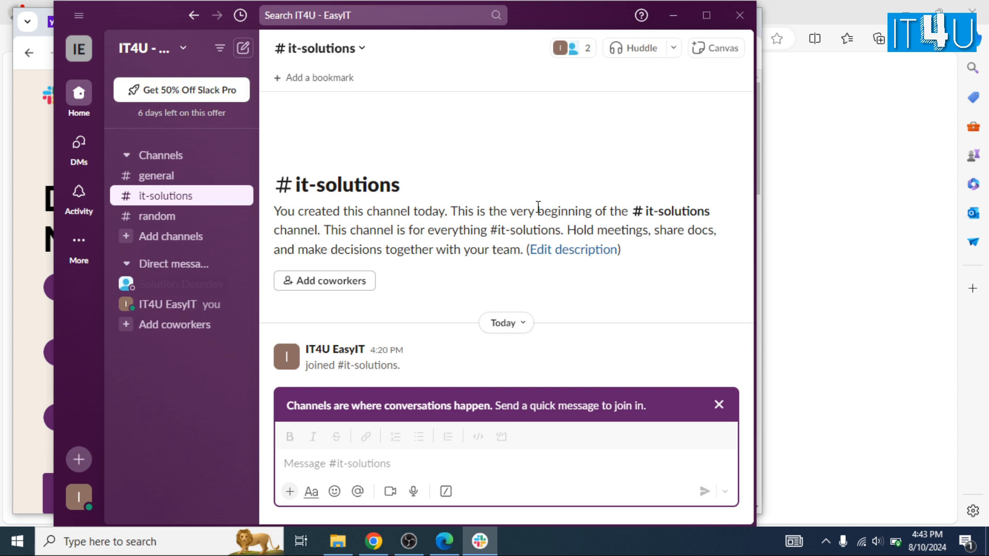